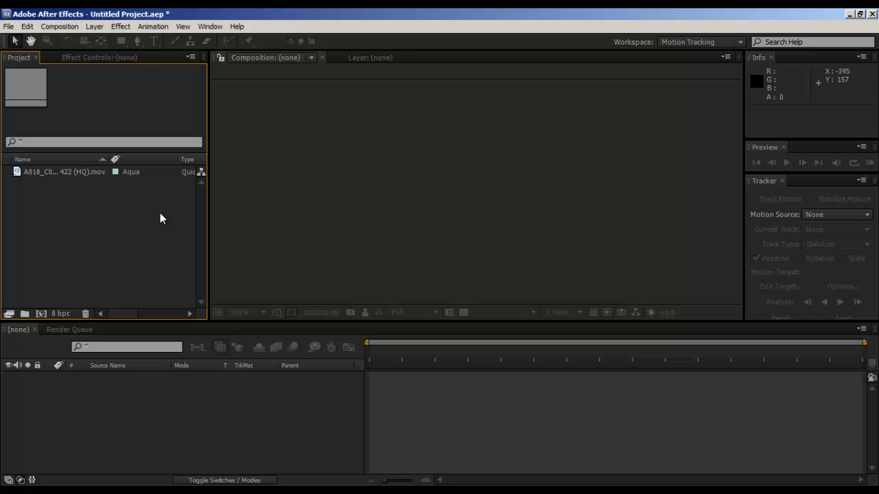
- Create a composition from the A018_C008_0321N3 beach .mov clip in the Project panel
click(106, 175)
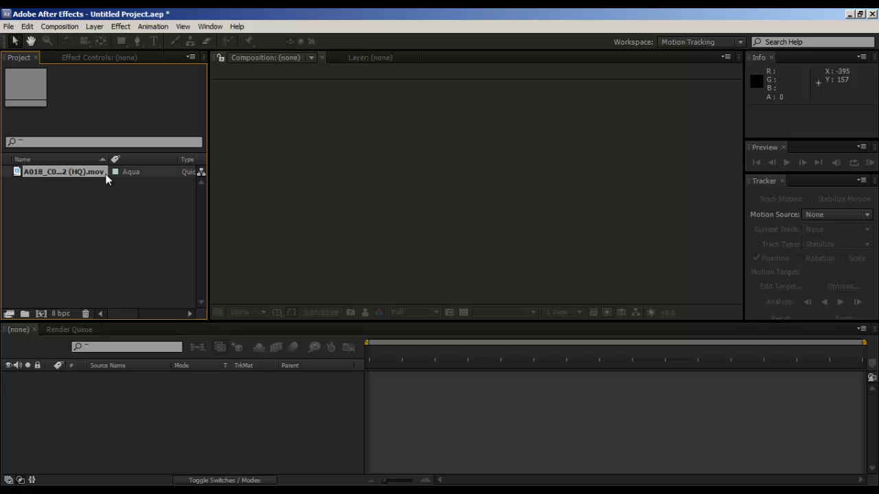
drag(106, 180, 41, 314)
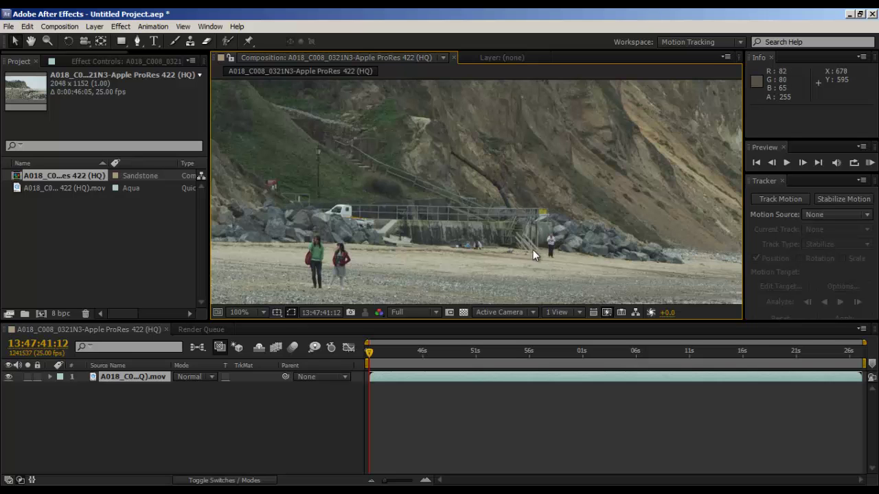
scroll(537, 248, up, 2)
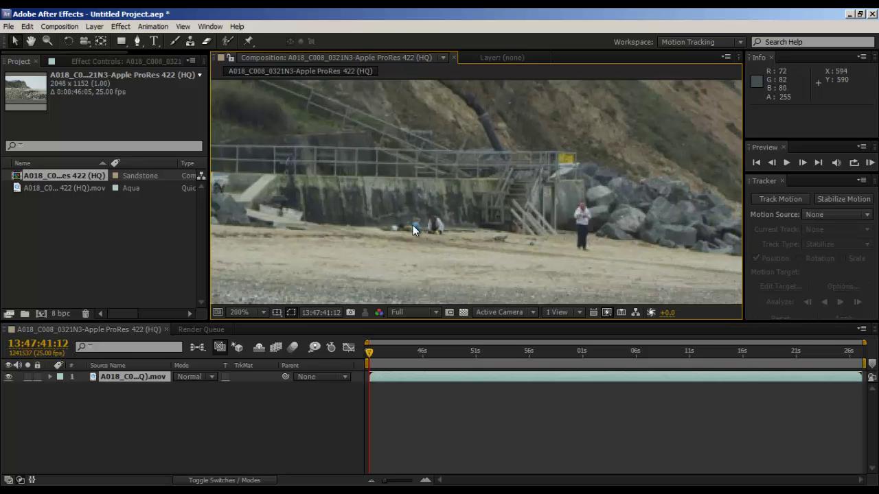
scroll(412, 225, left, 5)
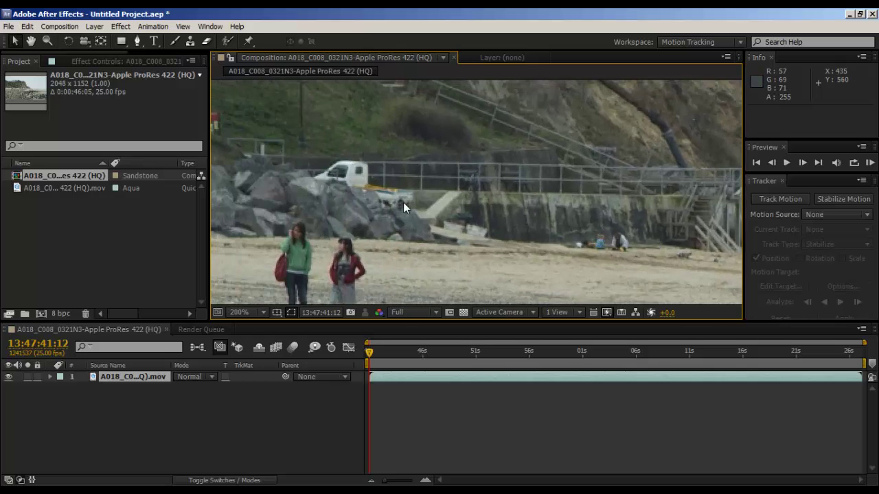
drag(398, 354, 594, 354)
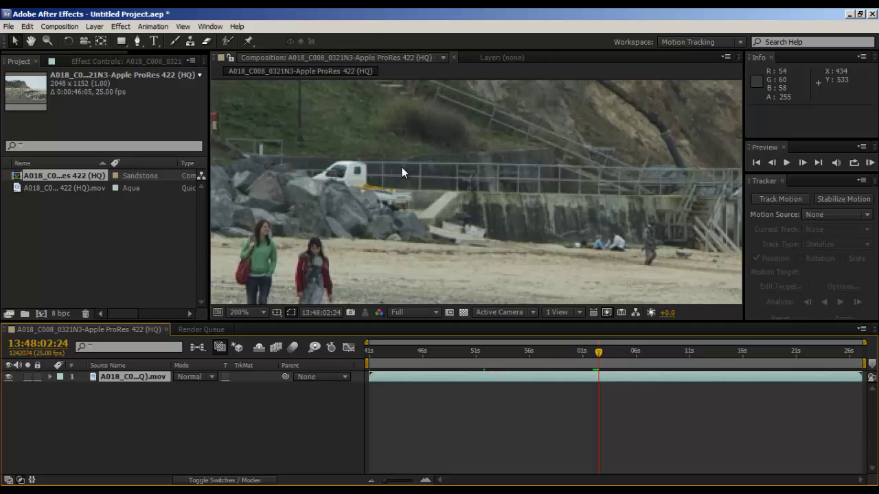
scroll(540, 175, down, 6)
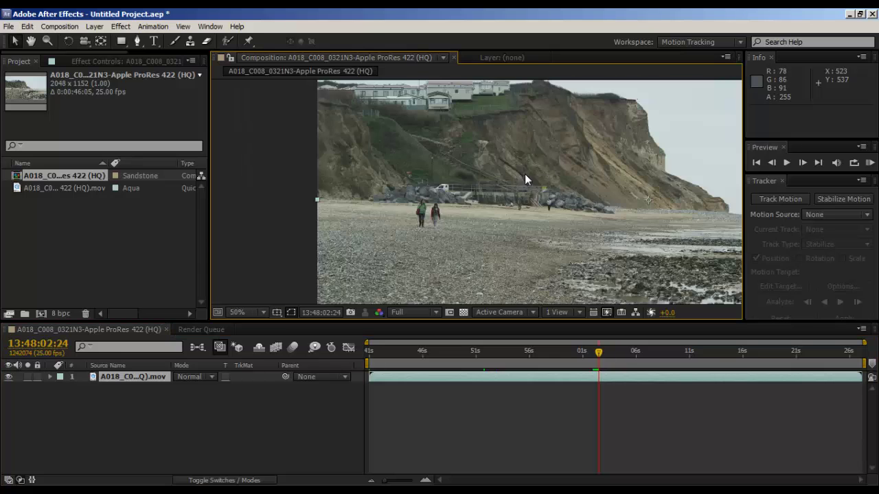
click(328, 252)
drag(464, 251, 446, 247)
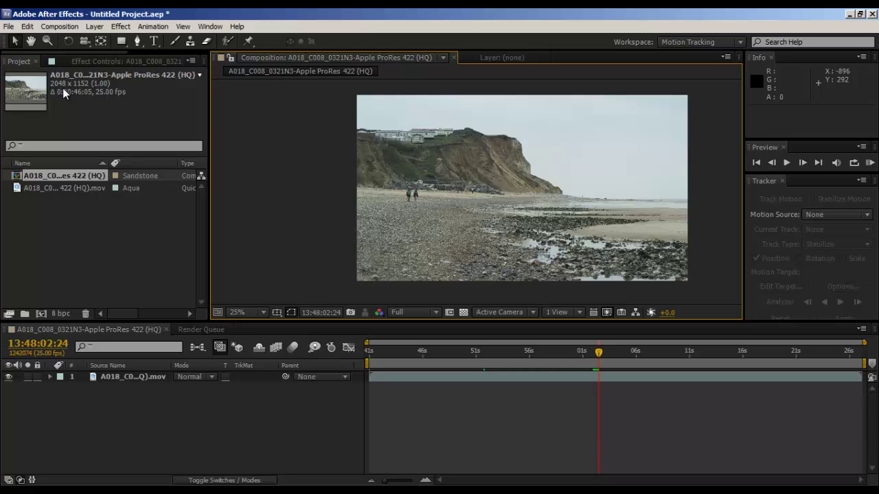
click(371, 189)
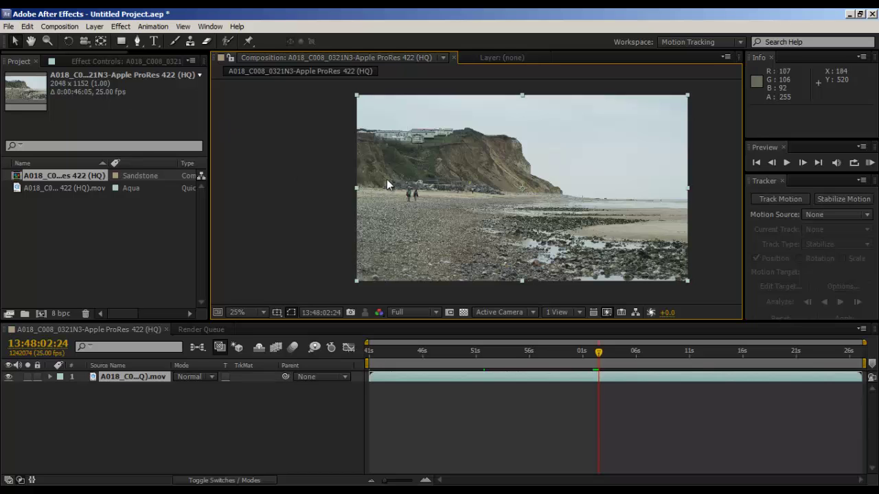
click(320, 186)
scroll(448, 208, up, 2)
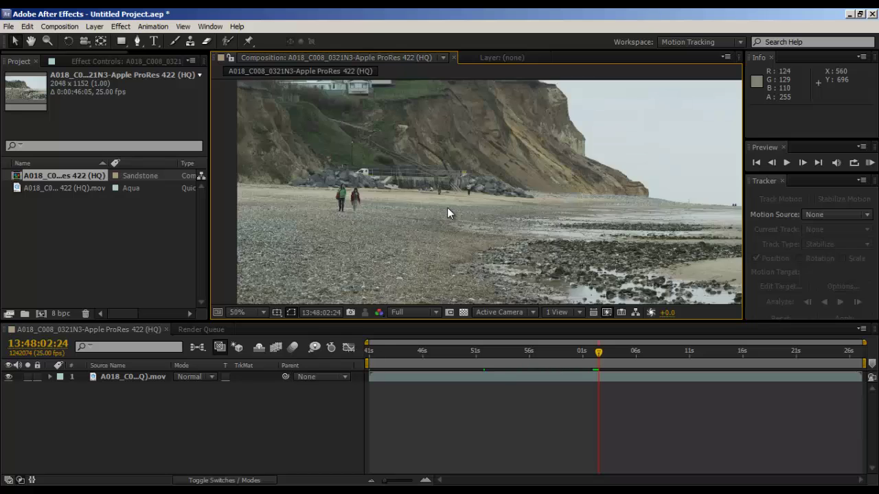
drag(408, 203, 469, 213)
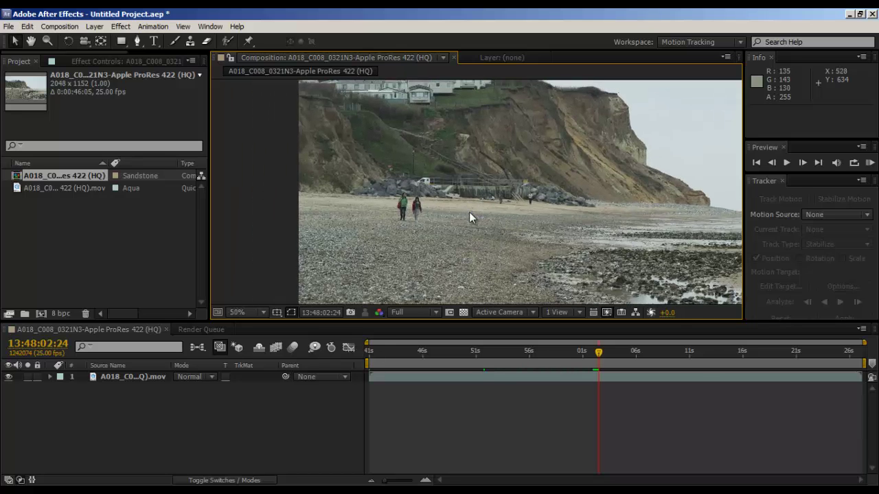
click(469, 212)
scroll(468, 209, up, 2)
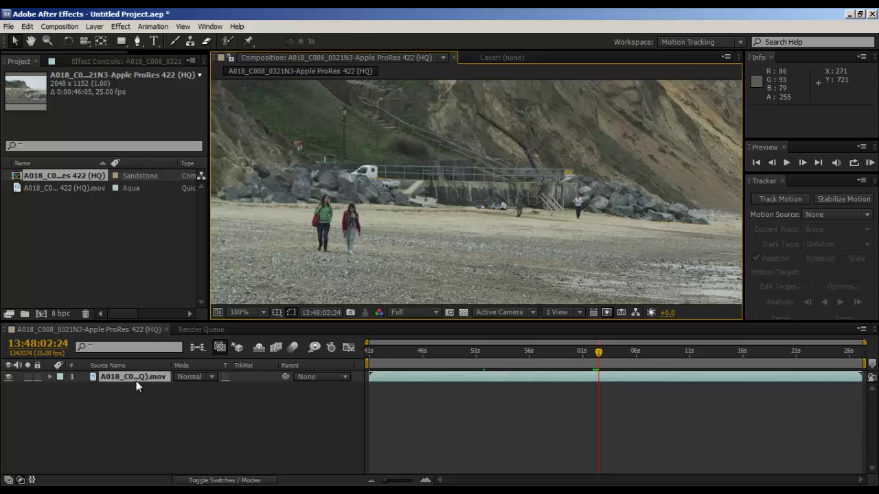
click(472, 352)
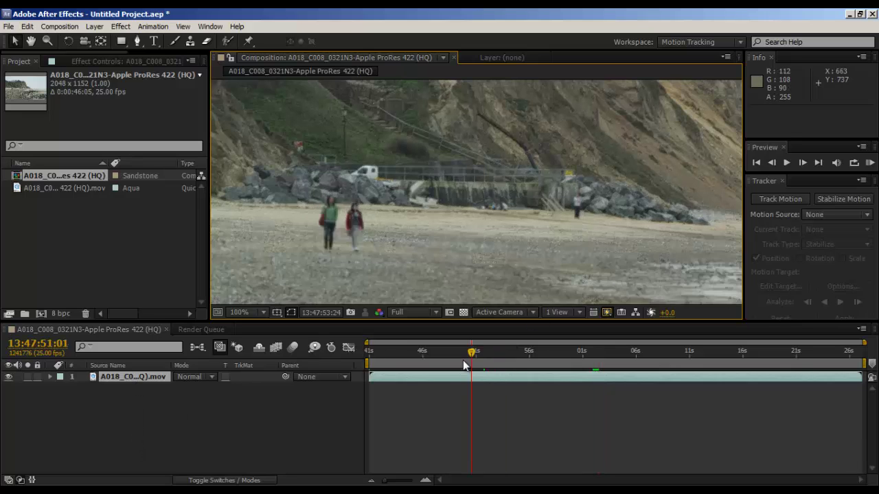
key(Home)
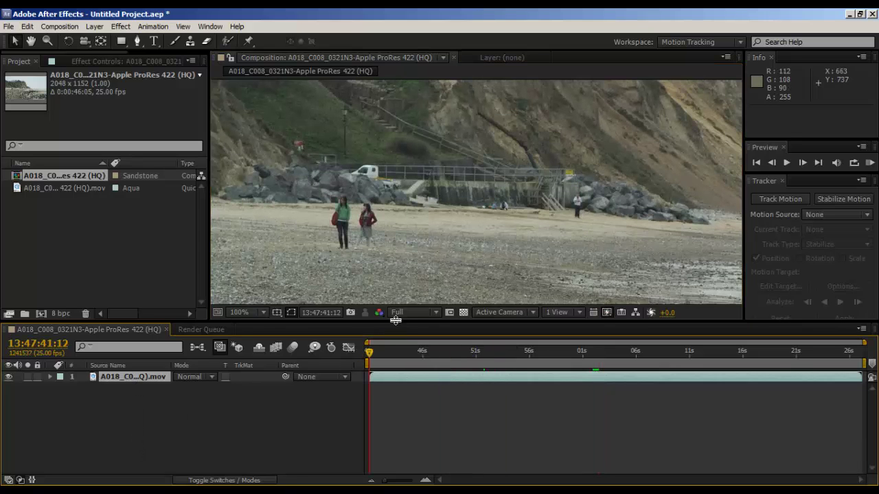
- Queue the current beach frame for export with Composition > Save Frame As > File
click(69, 28)
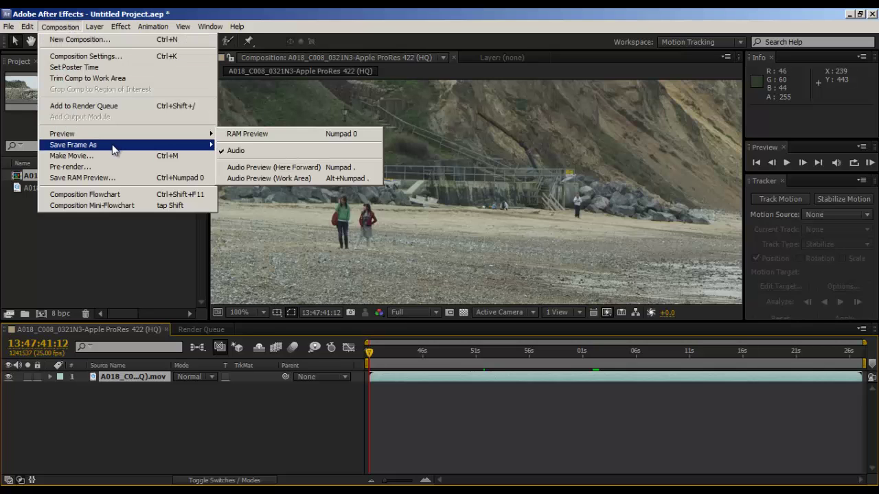
mouse_move(113, 147)
click(290, 144)
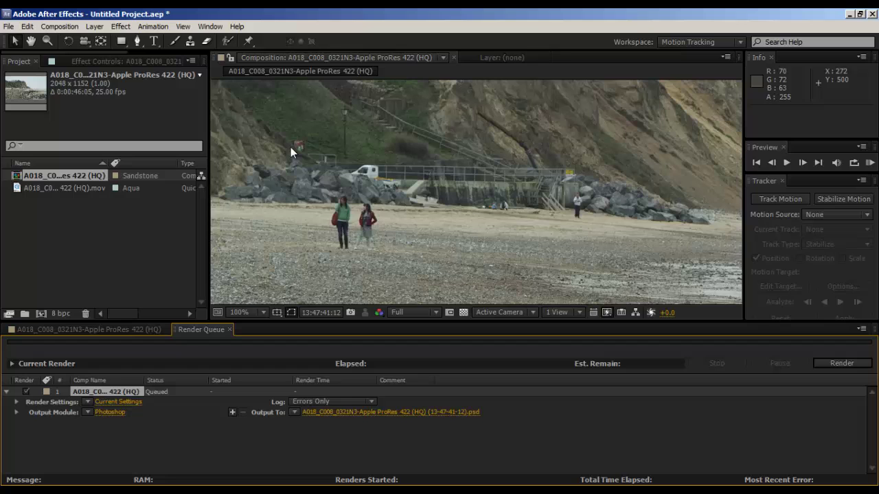
- Set the still's output module format to TIFF Sequence, leaving colour depth unchanged
click(118, 413)
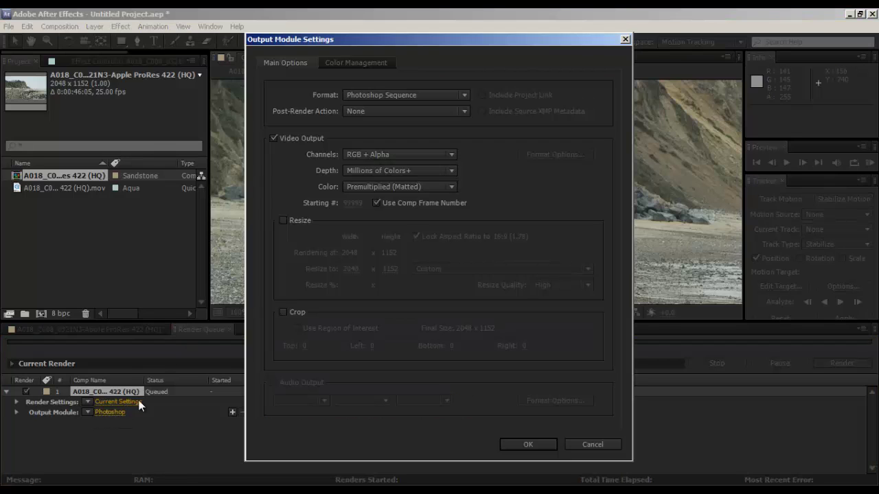
click(380, 96)
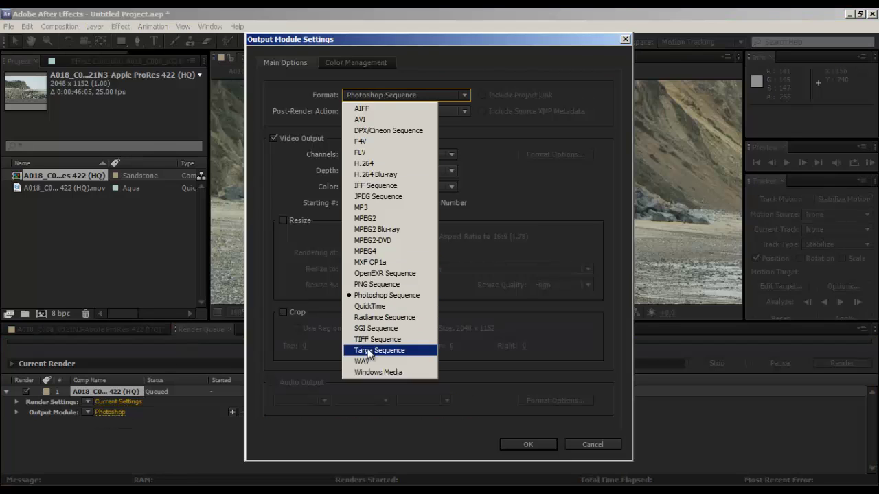
click(393, 339)
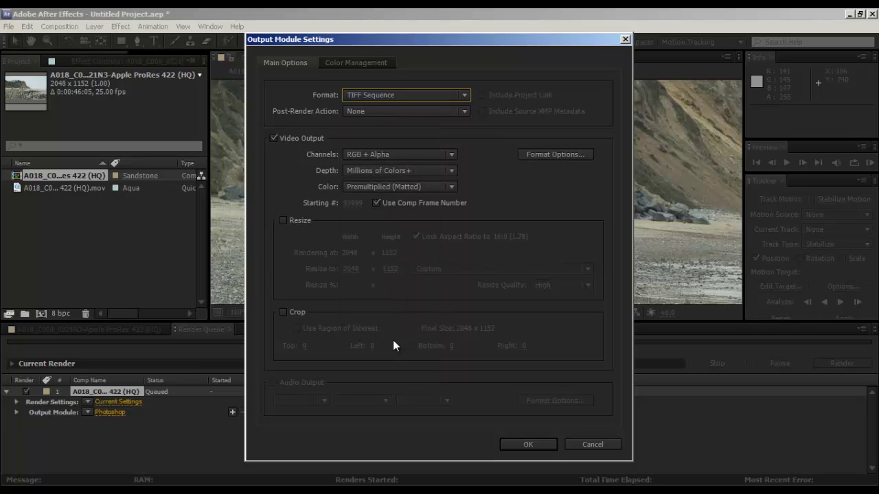
click(442, 170)
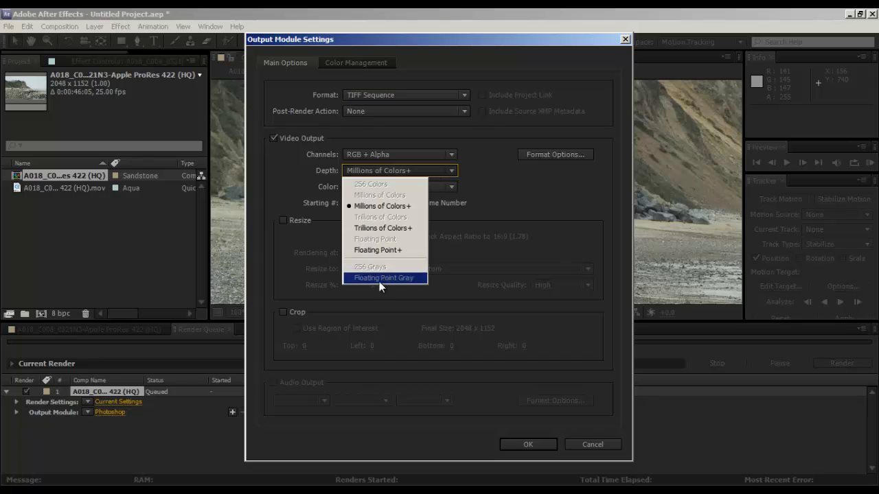
click(557, 199)
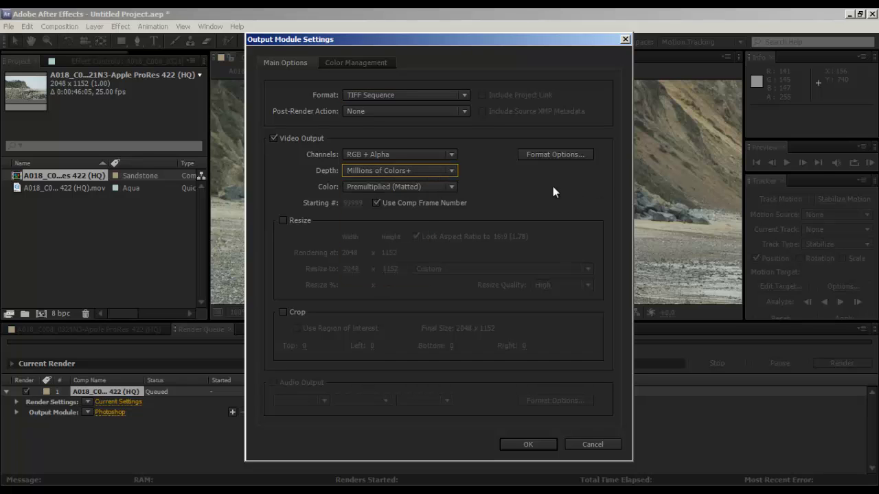
click(385, 173)
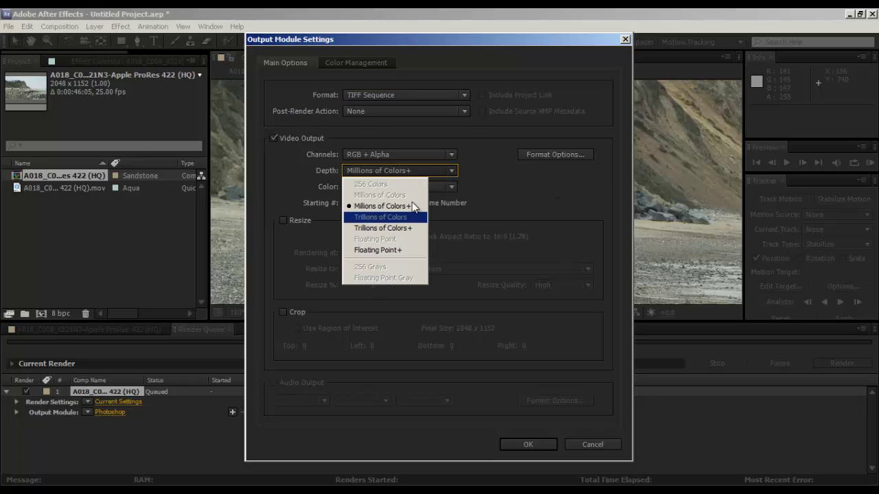
click(602, 445)
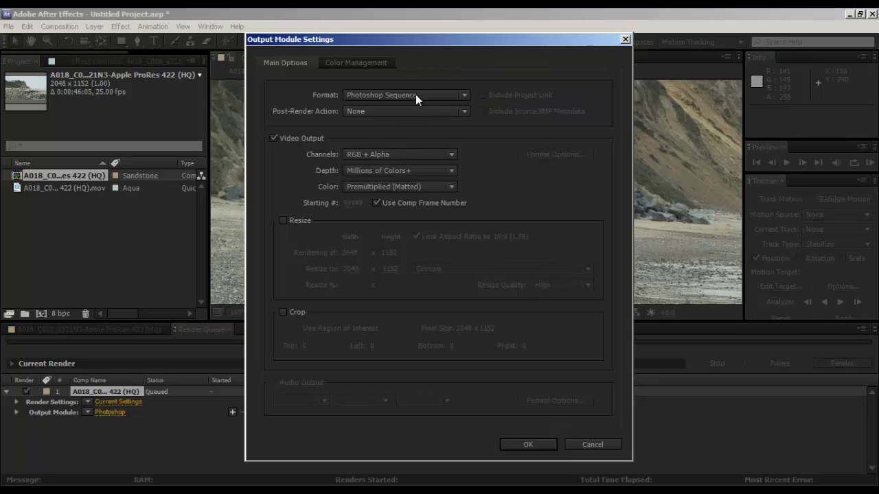
click(416, 94)
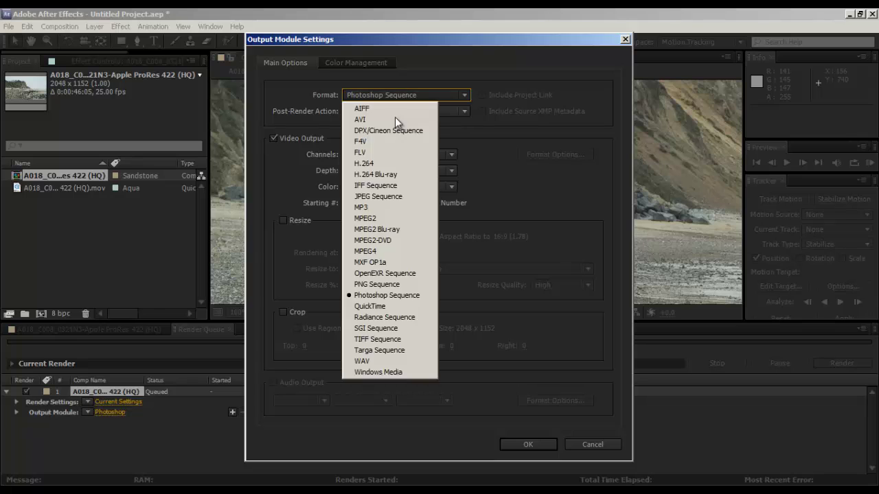
click(374, 338)
click(543, 447)
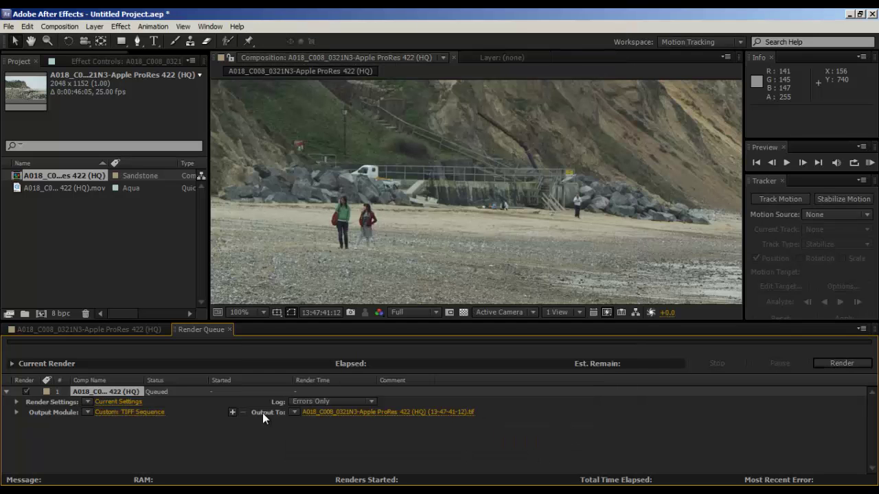
- Accept the still's default output file name and location in the Footage folder
click(328, 411)
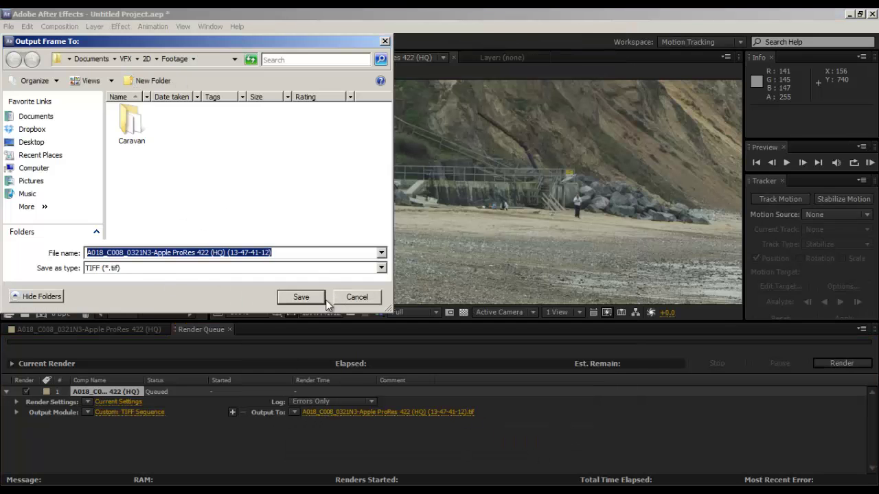
key(Return)
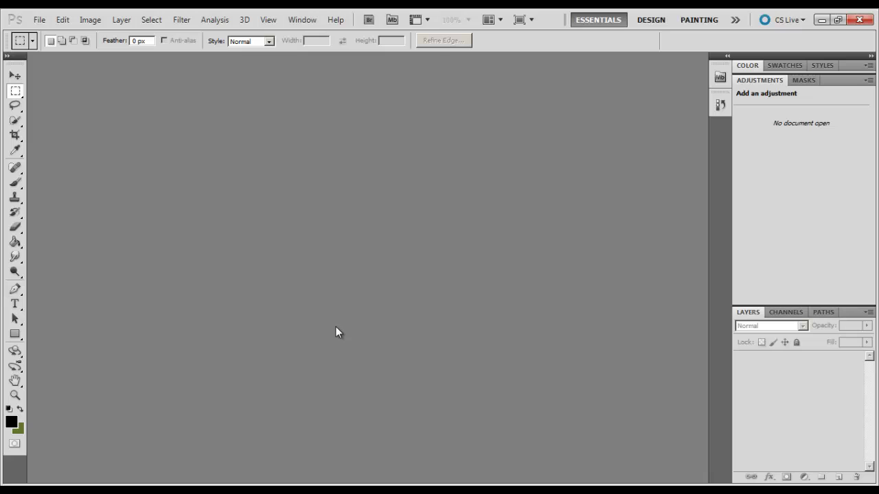
- Open the rendered beach still A018_C008_0321N3-Apple ProRes 422 (HQ) (13-47-41-12).tif in Photoshop
click(39, 19)
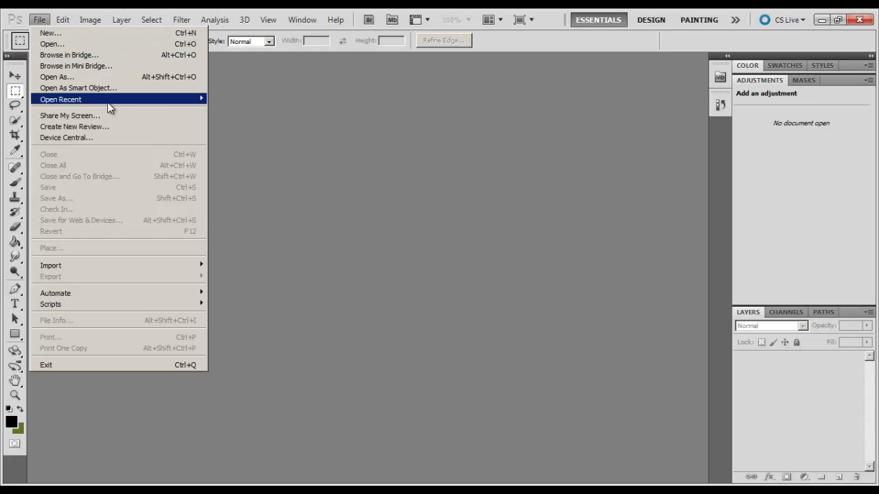
mouse_move(108, 107)
click(232, 110)
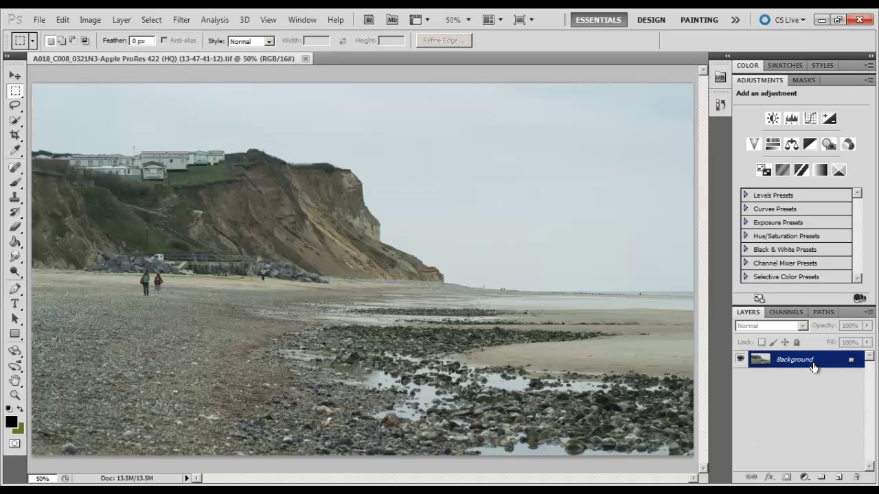
- Duplicate the Background onto Layer 1 and zoom in on the image
key(ctrl+j)
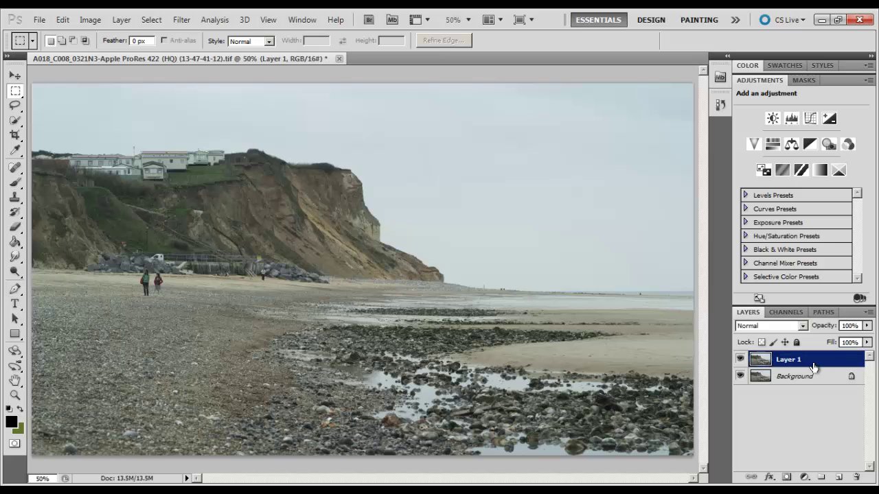
scroll(200, 306, up, 4)
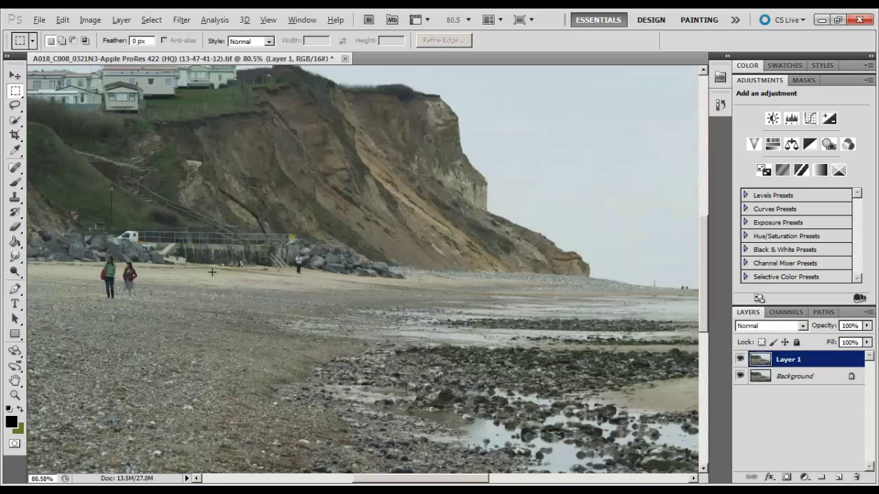
scroll(213, 273, up, 1)
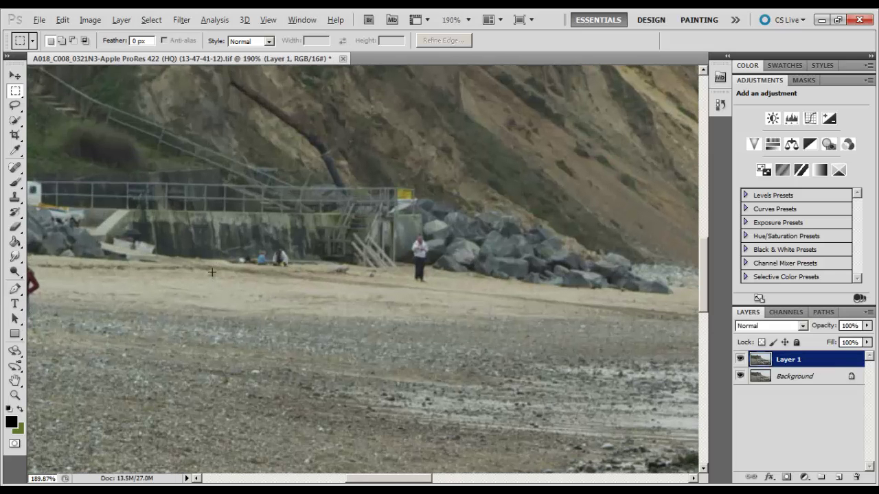
key(alt)
- Spot-heal away the seated people and the standing person in Content-Aware mode with a 20 px brush
click(14, 170)
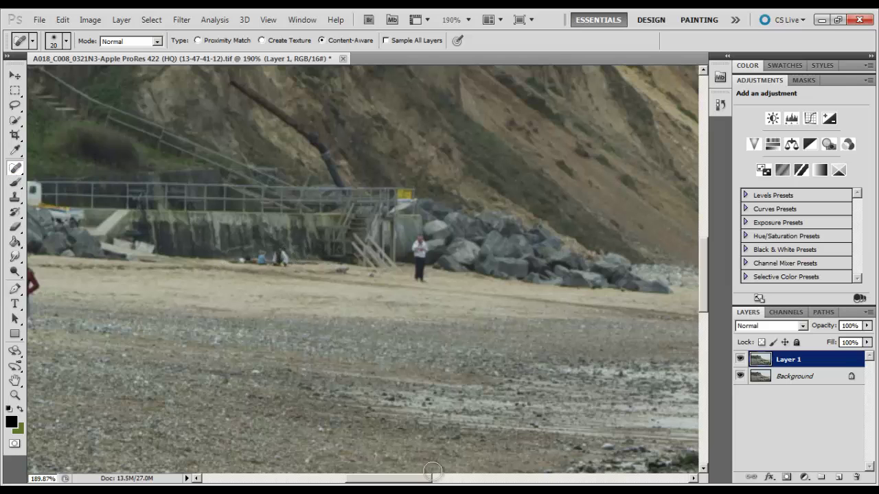
drag(429, 476, 417, 476)
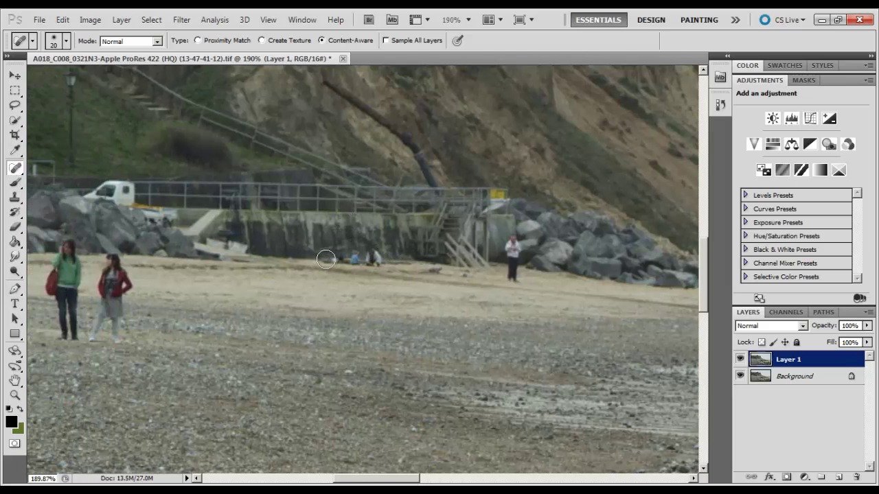
mouse_move(325, 259)
mouse_down()
mouse_move(378, 257)
mouse_move(307, 253)
mouse_move(356, 267)
mouse_move(371, 260)
mouse_move(377, 271)
mouse_move(379, 257)
mouse_move(328, 250)
mouse_up()
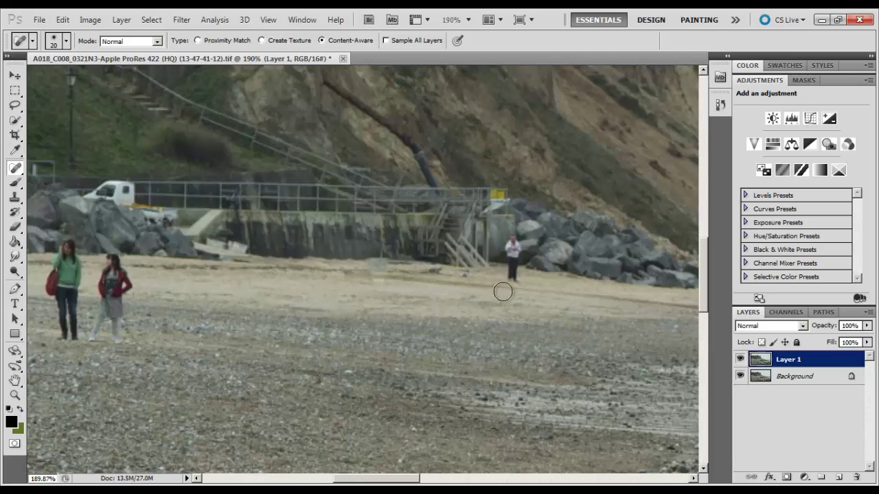
mouse_move(512, 238)
mouse_down()
mouse_move(514, 281)
mouse_move(505, 248)
mouse_move(510, 276)
mouse_move(515, 252)
mouse_move(506, 245)
mouse_up()
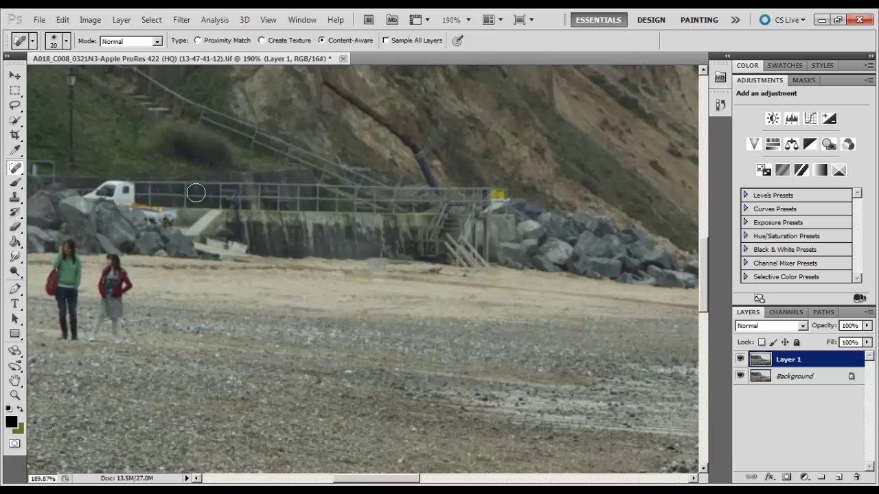
click(60, 45)
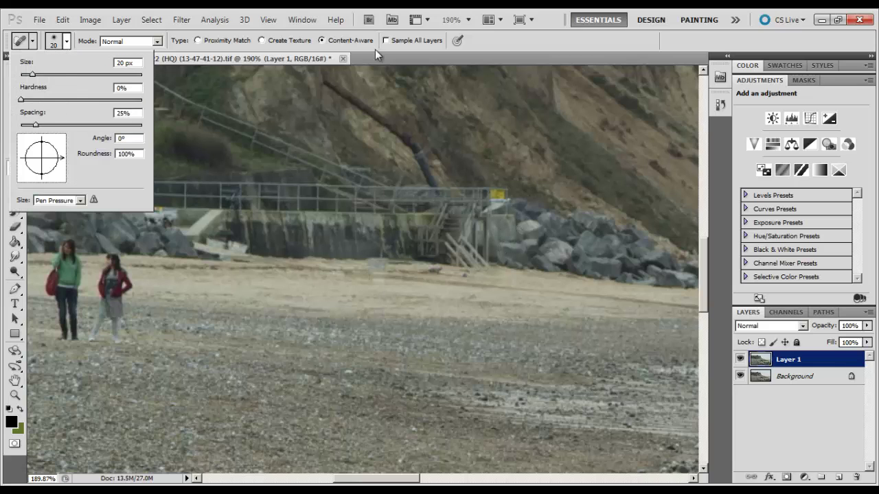
click(538, 46)
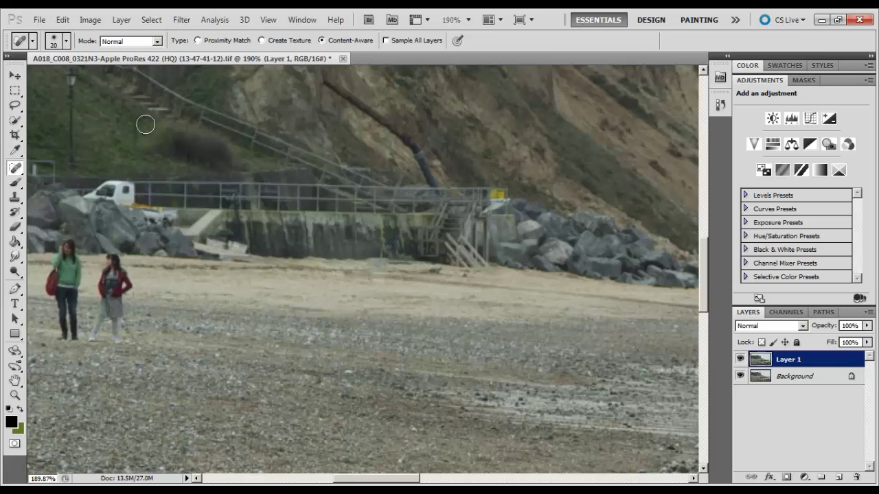
click(16, 92)
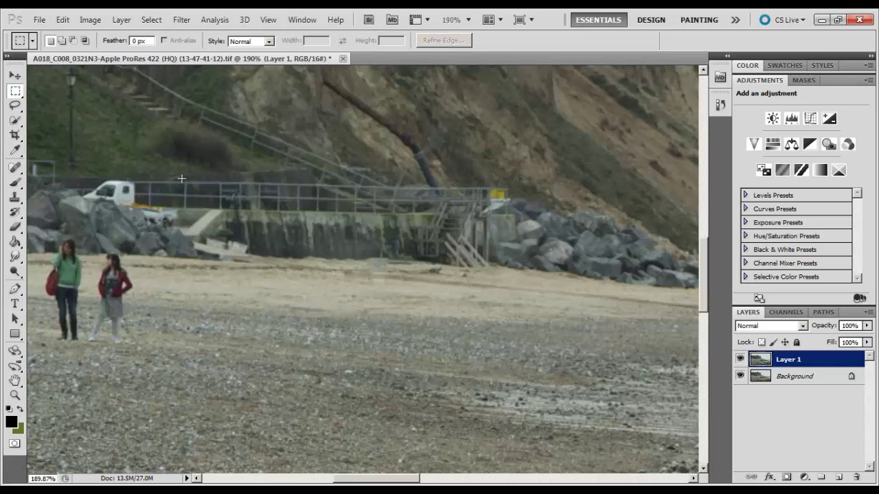
drag(183, 179, 162, 202)
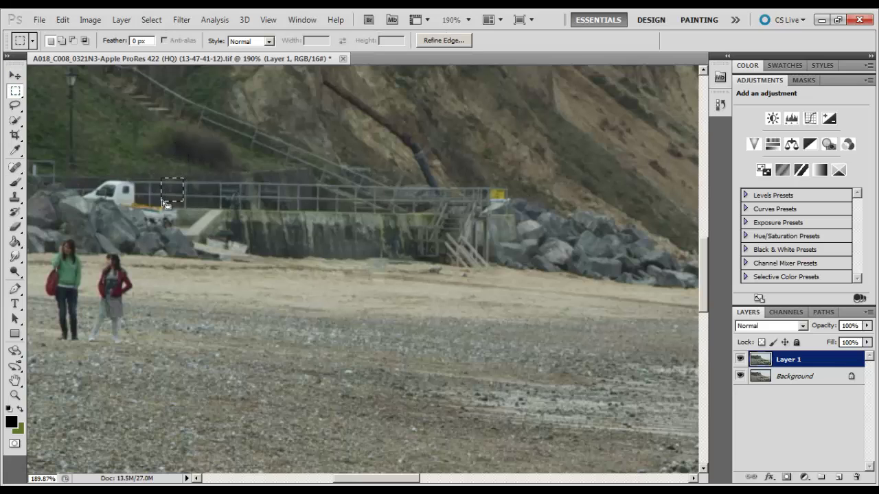
key(ctrl+j)
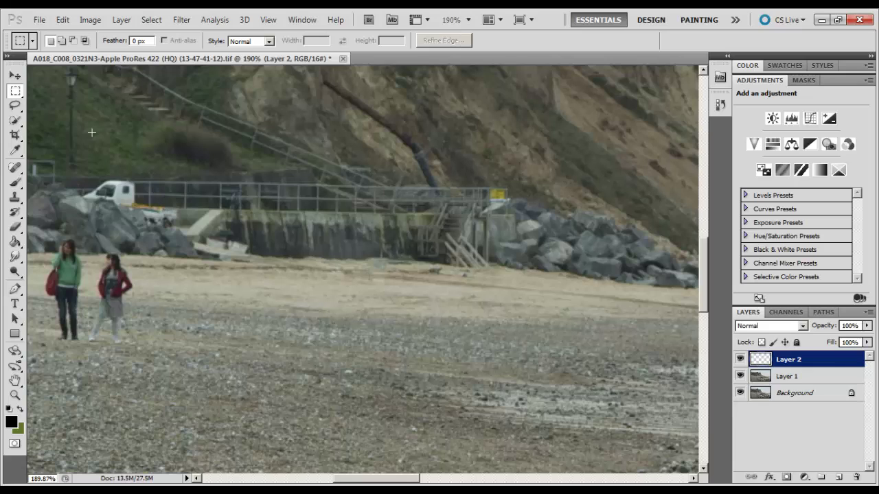
key(v)
drag(164, 198, 81, 194)
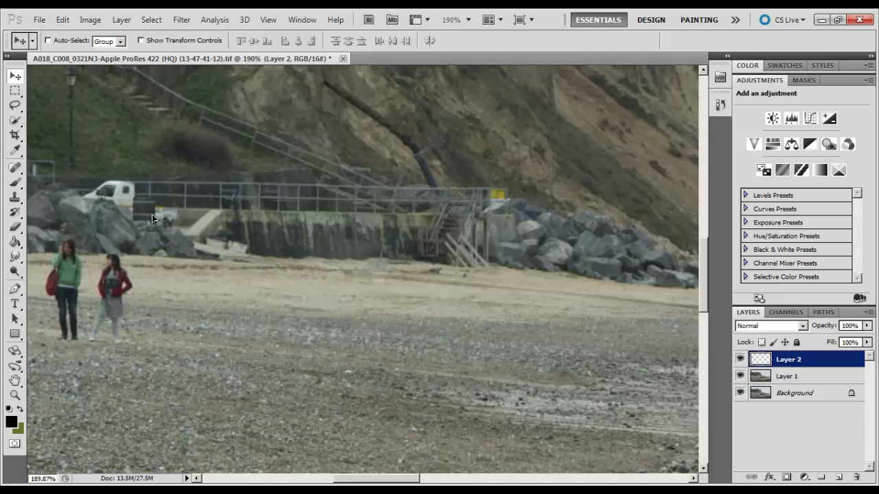
drag(191, 230, 202, 228)
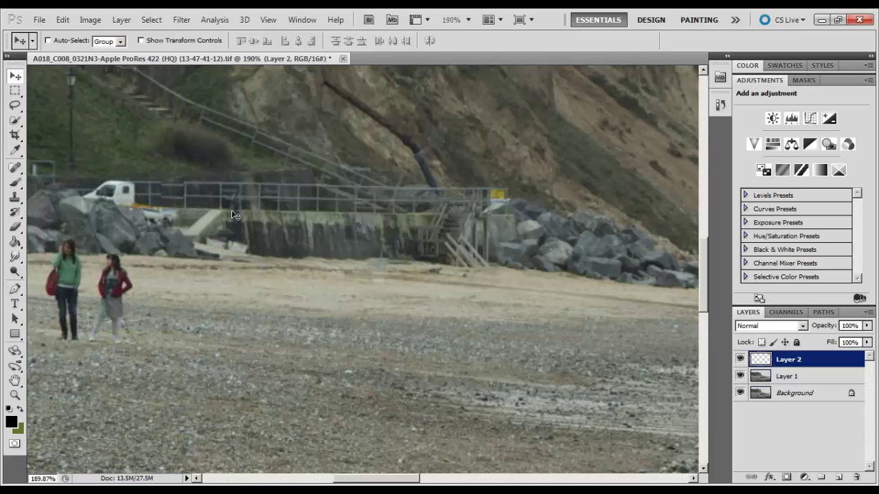
click(855, 477)
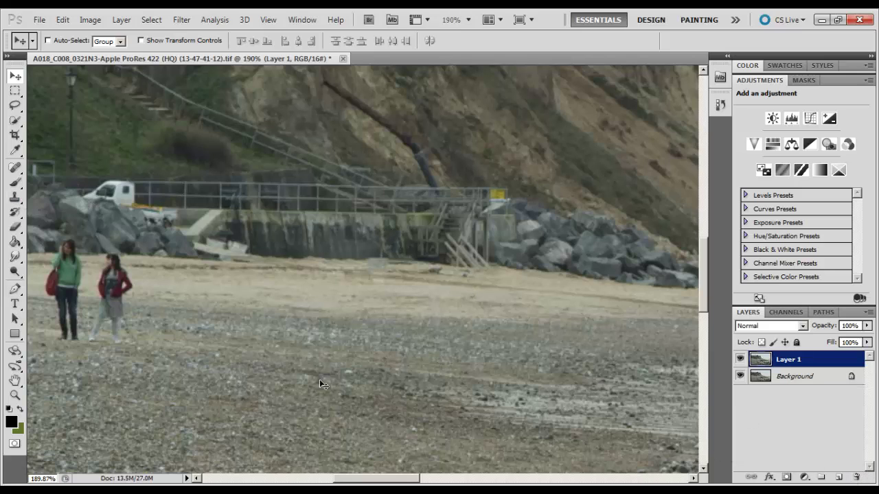
scroll(504, 440, down, 3)
scroll(505, 345, down, 3)
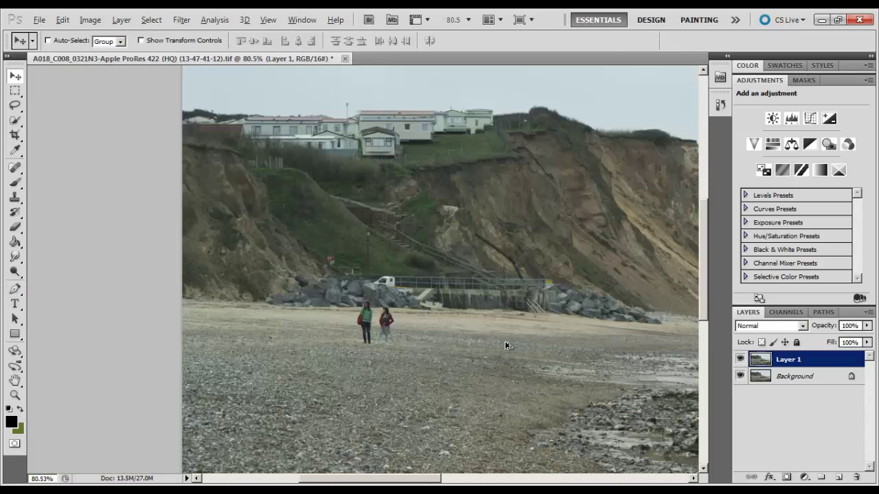
drag(373, 483, 427, 481)
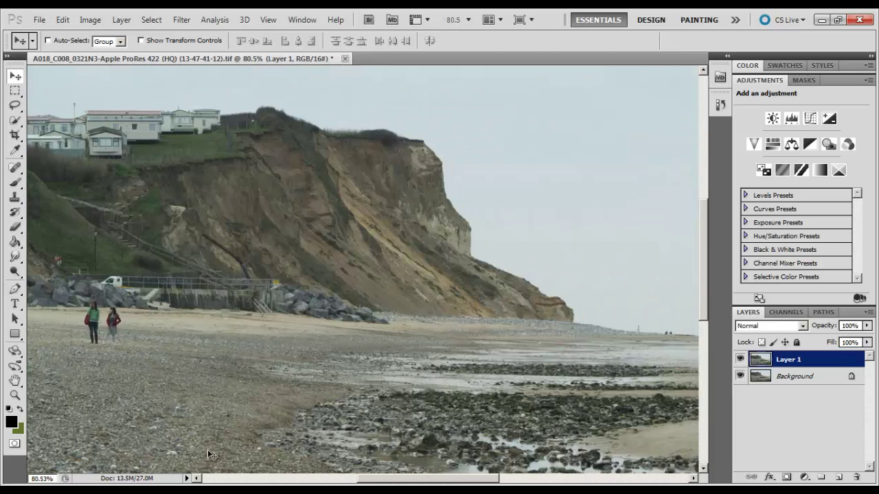
click(39, 19)
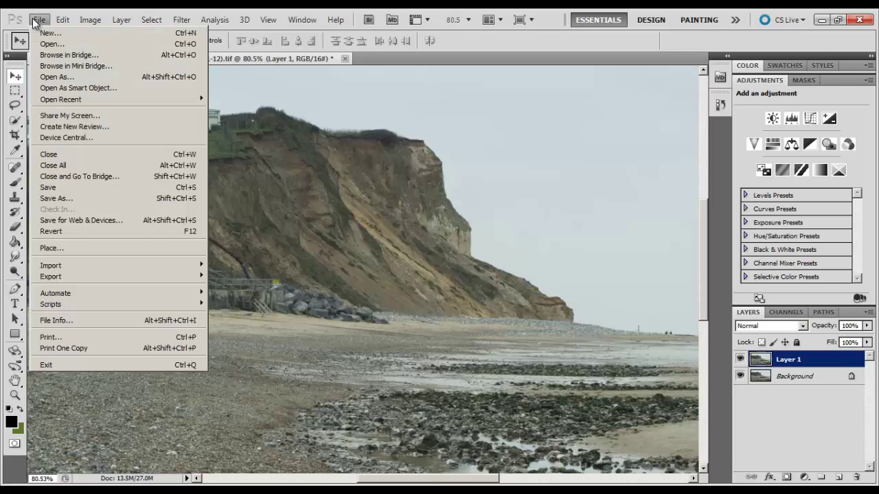
click(91, 198)
click(496, 283)
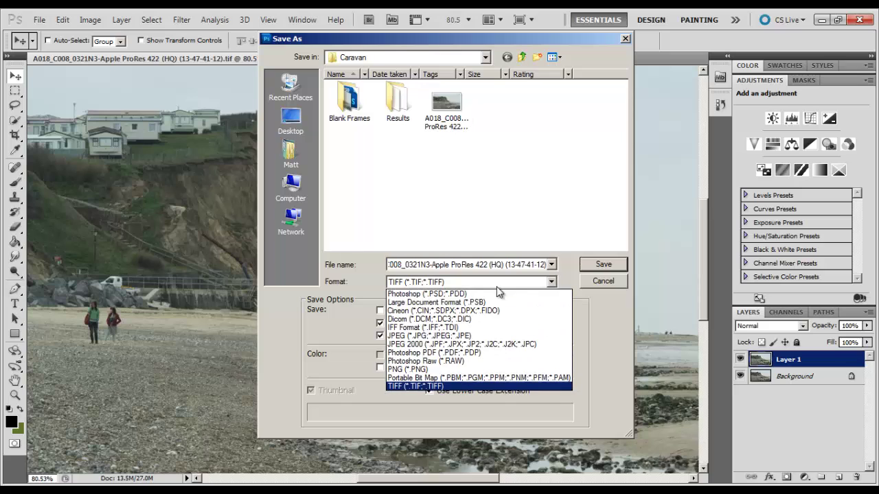
click(497, 286)
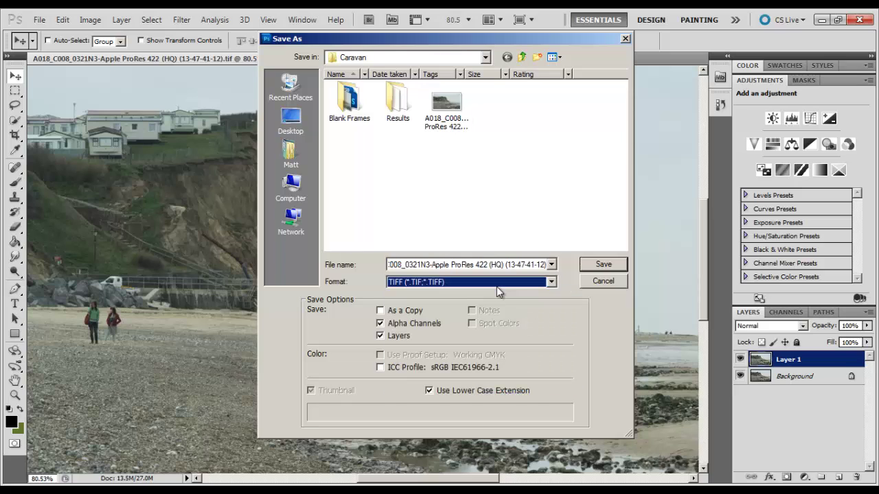
click(603, 280)
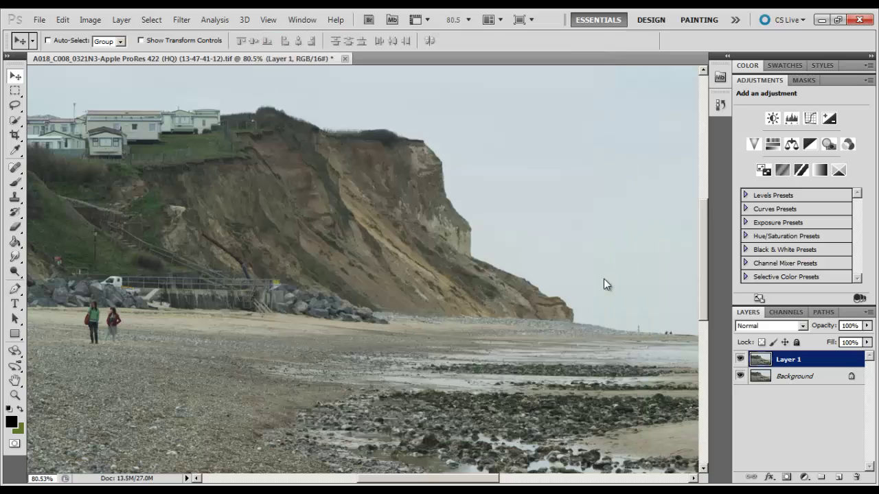
- Return to After Effects and show the composition timeline instead of the Render Queue
key(alt+Tab)
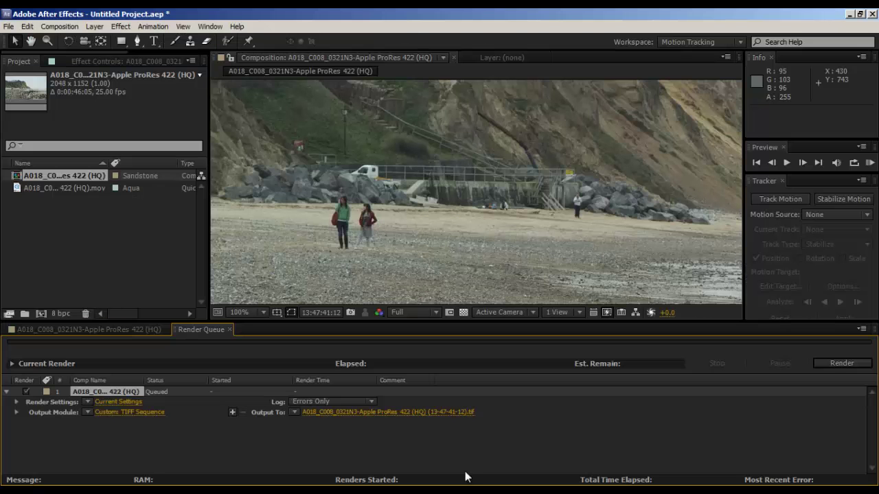
click(132, 329)
click(177, 269)
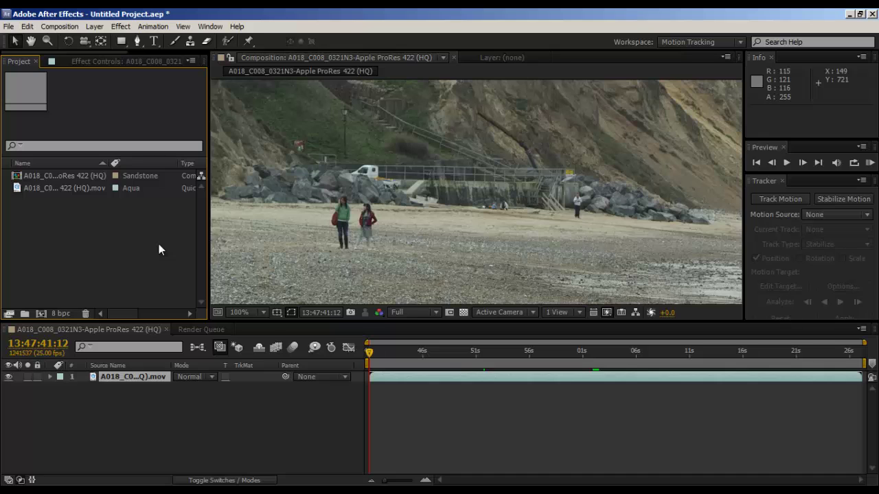
- Import Frame2.tif from the Blank Frames folder and place it above the beach footage
double_click(158, 244)
double_click(93, 101)
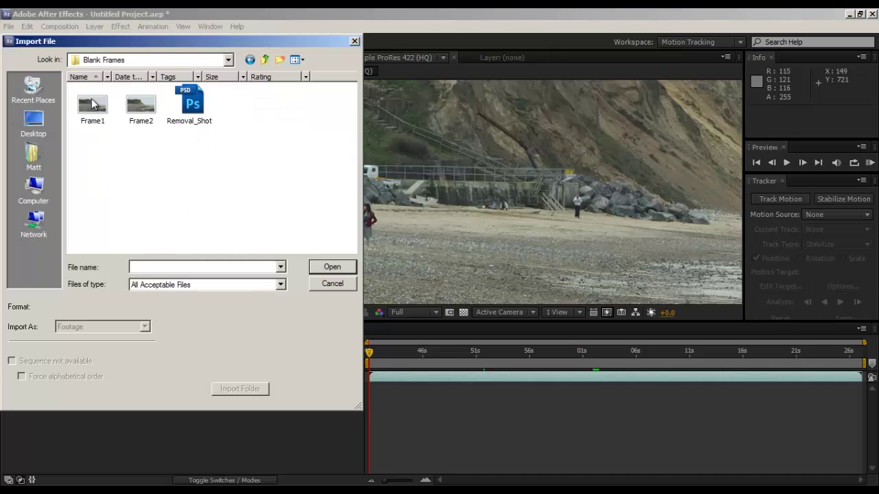
double_click(147, 104)
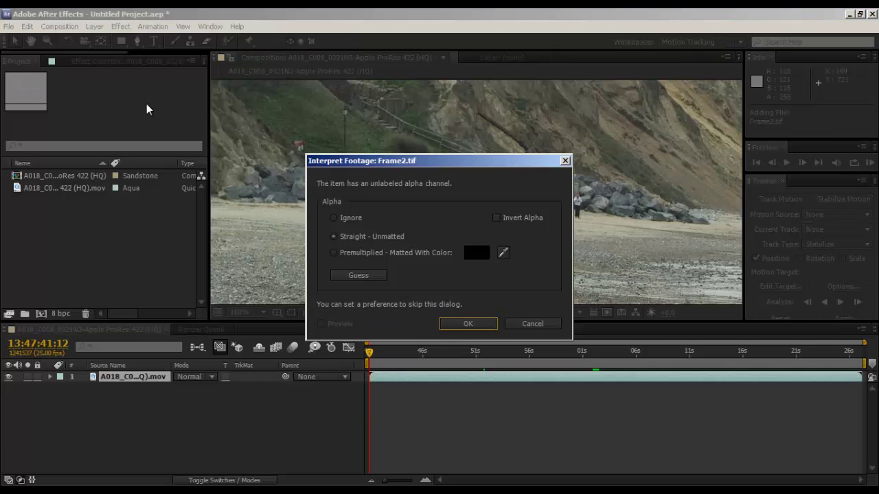
key(Return)
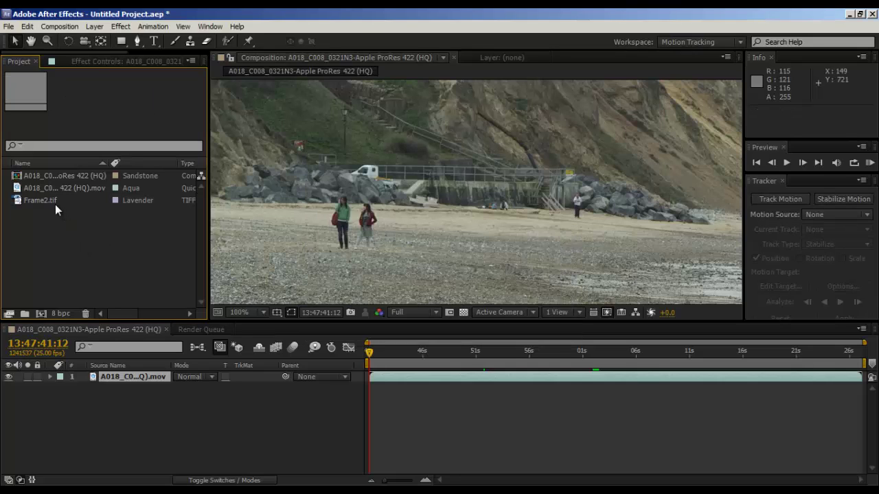
drag(55, 202, 138, 375)
click(420, 213)
scroll(423, 213, up, 1)
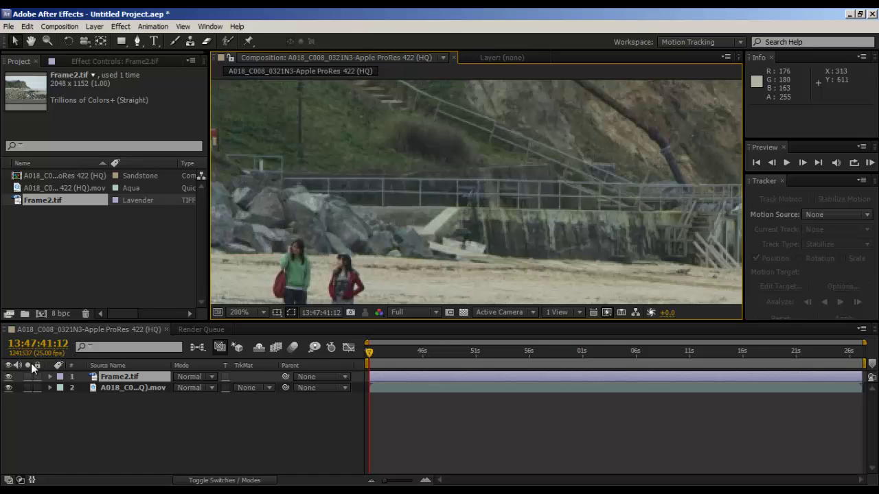
click(8, 377)
click(8, 377)
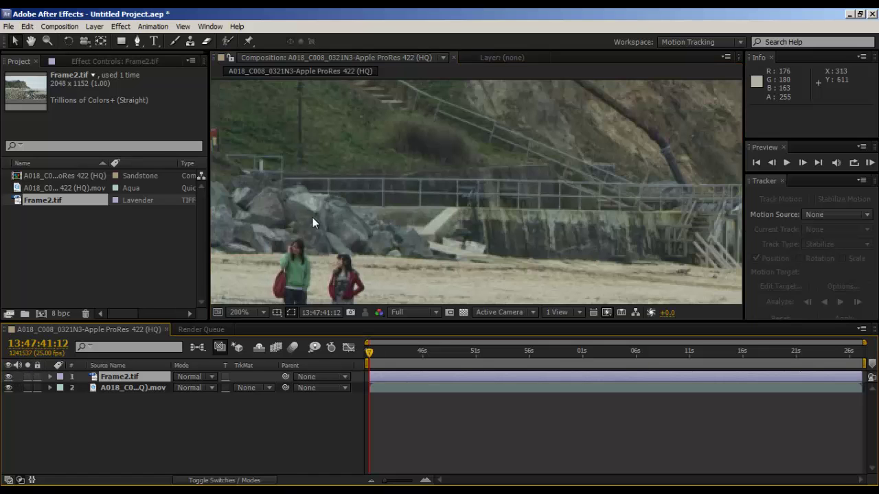
click(8, 377)
click(8, 377)
click(8, 377)
click(9, 377)
click(8, 377)
click(8, 377)
drag(592, 236, 349, 238)
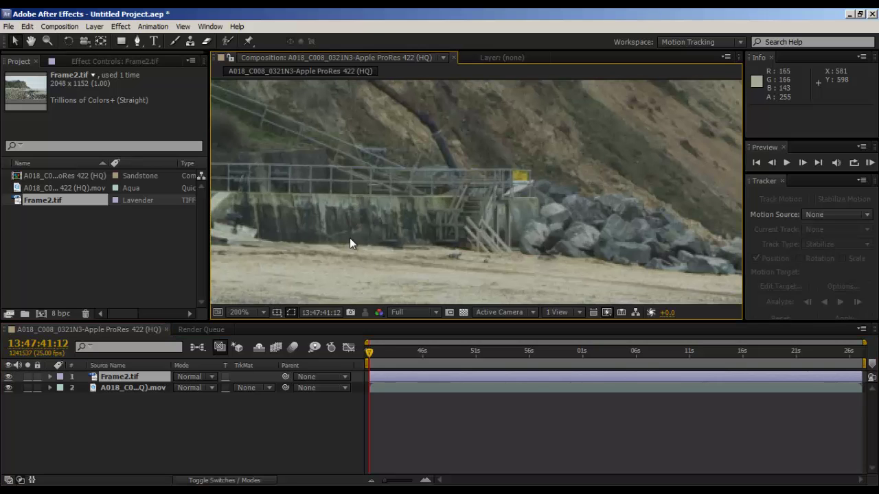
click(8, 377)
click(8, 377)
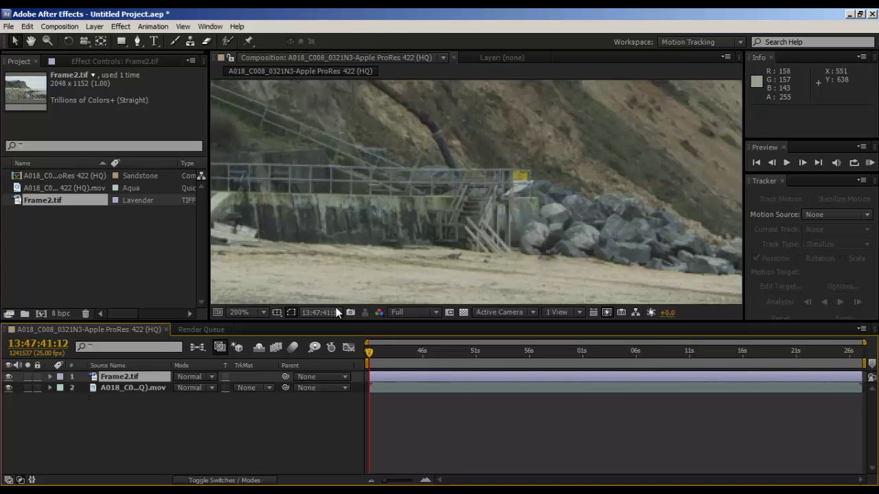
drag(502, 176, 425, 142)
drag(334, 261, 600, 256)
click(240, 312)
click(291, 139)
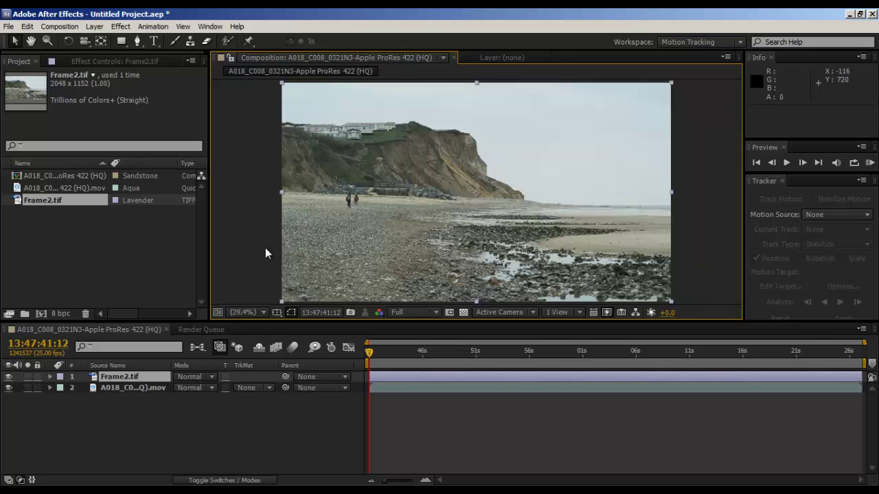
- Zoom the Composition viewer to 800% and pan across the cliff, houses, shoreline and beach
click(259, 312)
click(247, 265)
drag(475, 124, 611, 182)
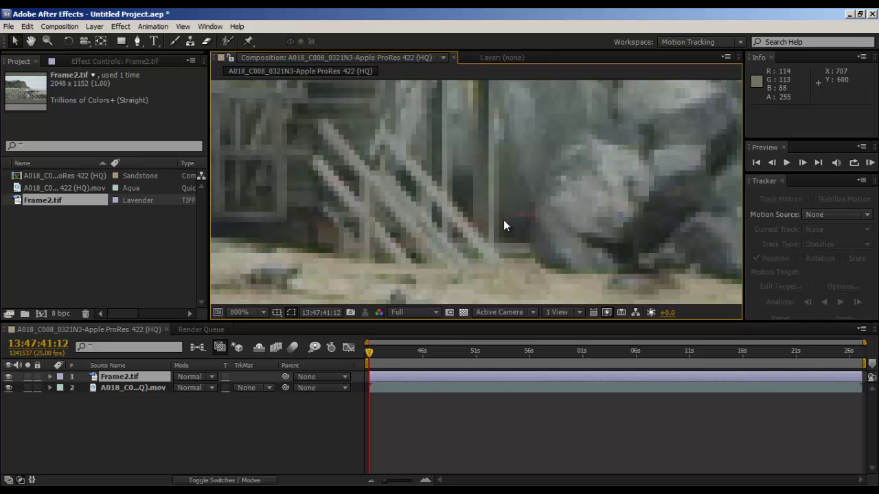
scroll(502, 224, up, 5)
scroll(507, 271, down, 3)
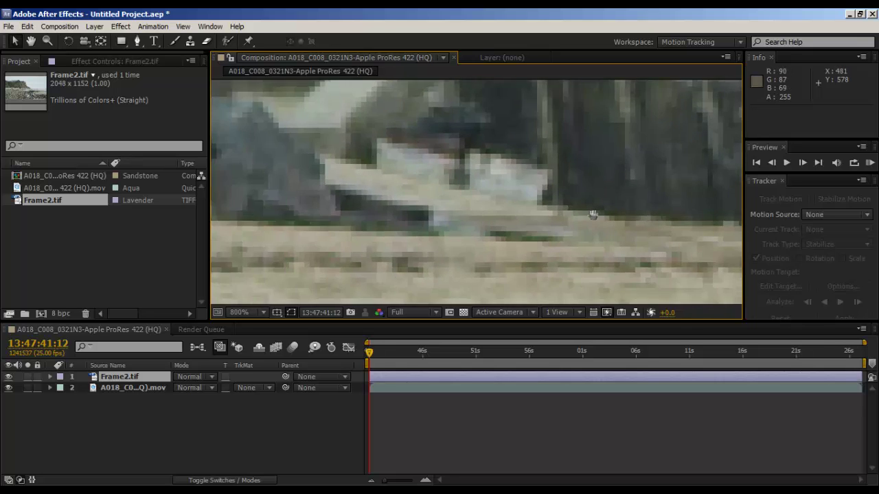
scroll(564, 237, down, 4)
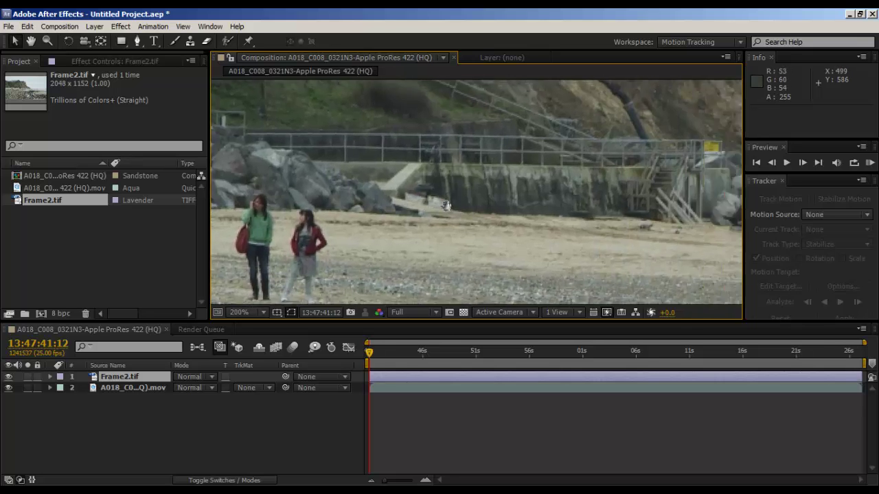
scroll(447, 206, down, 1)
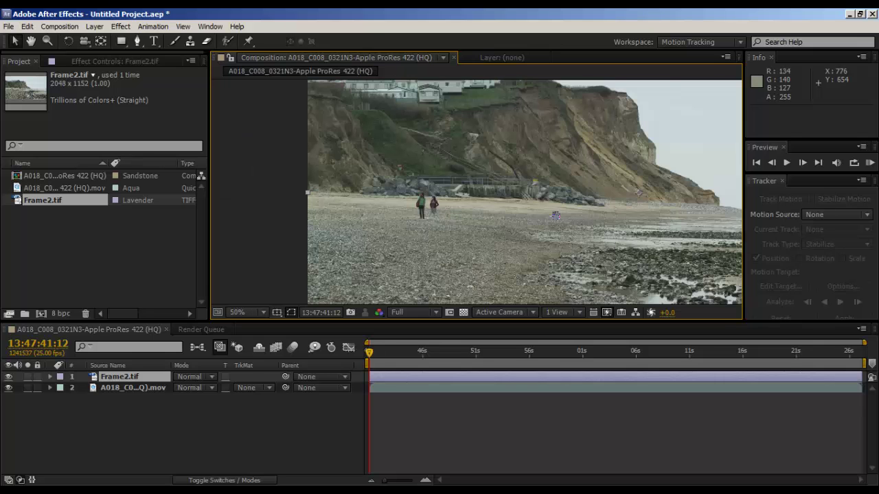
drag(546, 212, 434, 202)
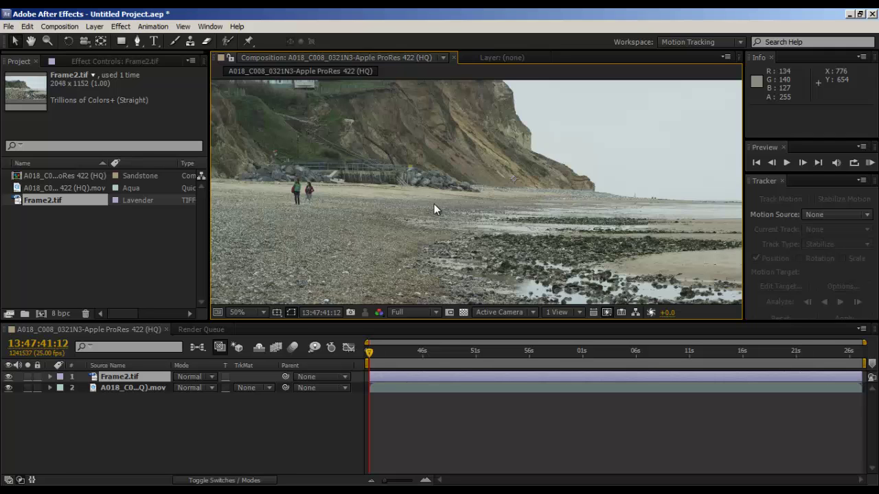
drag(579, 178, 429, 146)
drag(559, 137, 393, 113)
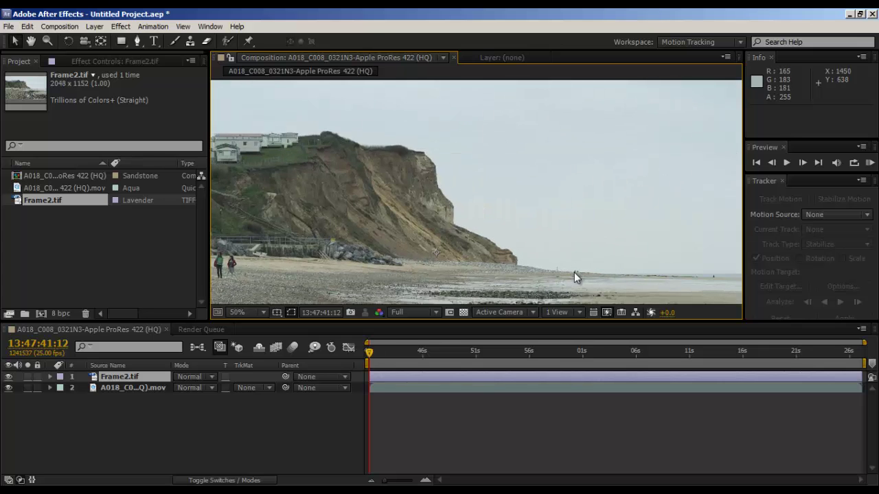
scroll(575, 272, up, 6)
drag(608, 167, 471, 165)
drag(366, 146, 542, 252)
scroll(290, 134, down, 1)
scroll(542, 252, down, 1)
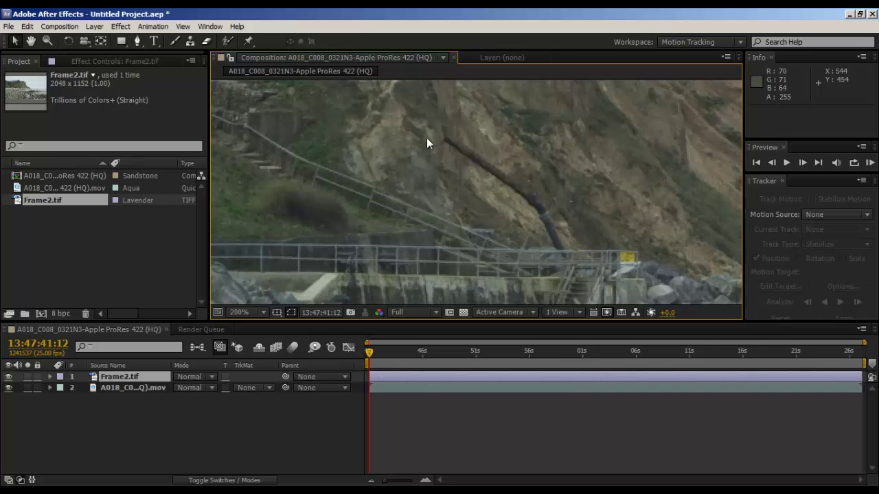
scroll(520, 191, down, 1)
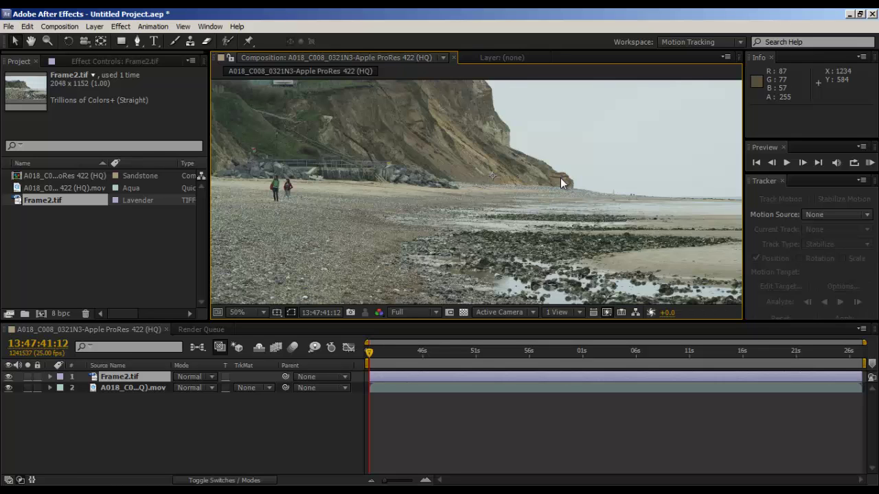
- Drag the Frame2.tif still into a new position over the beach footage
drag(438, 101, 395, 197)
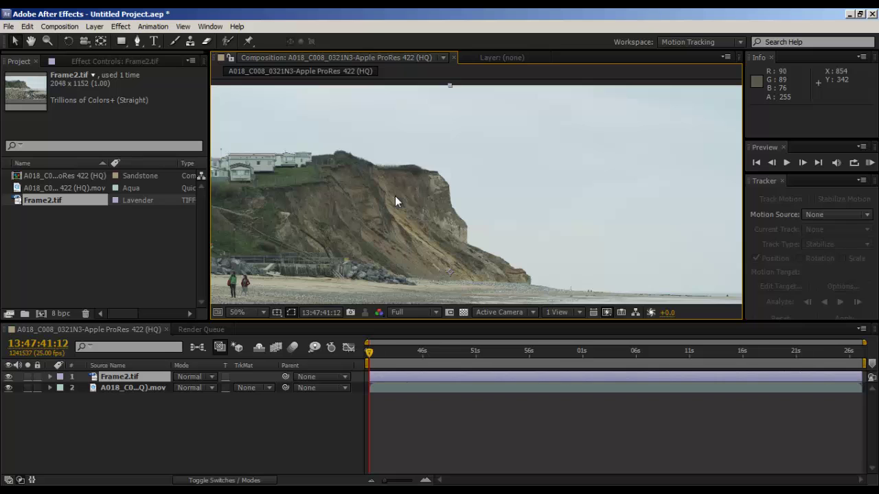
drag(431, 209, 560, 221)
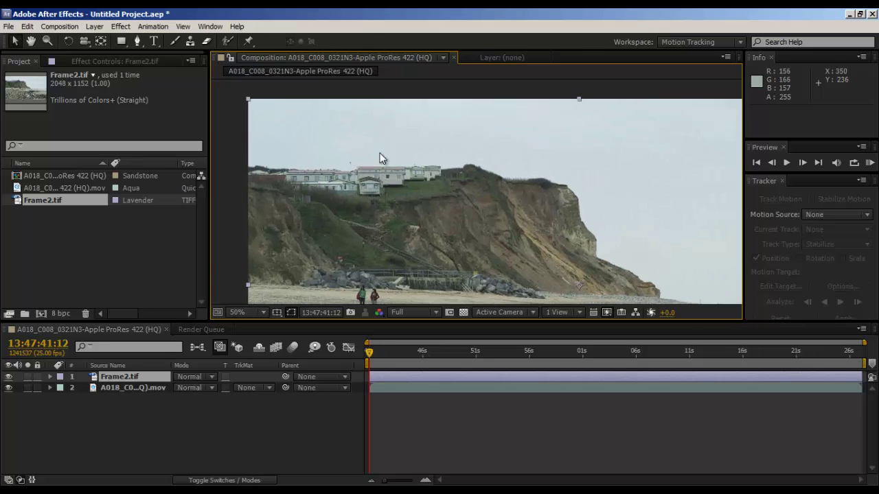
drag(672, 269, 527, 129)
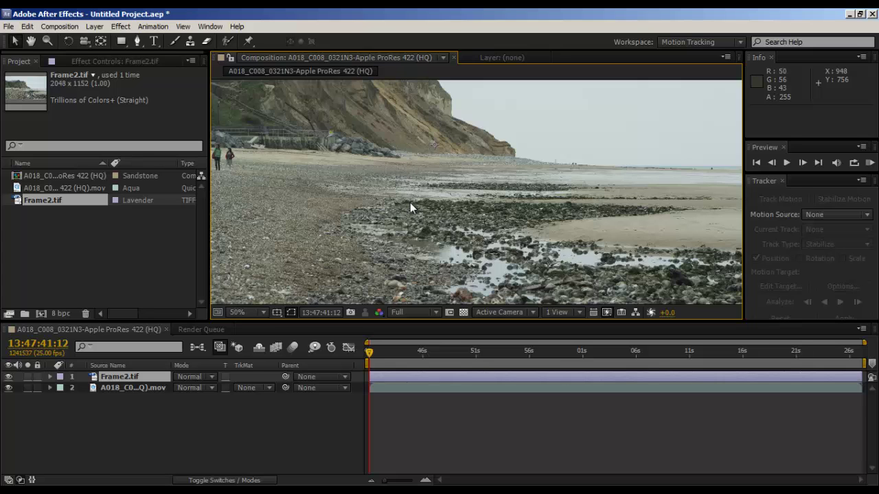
drag(410, 203, 523, 213)
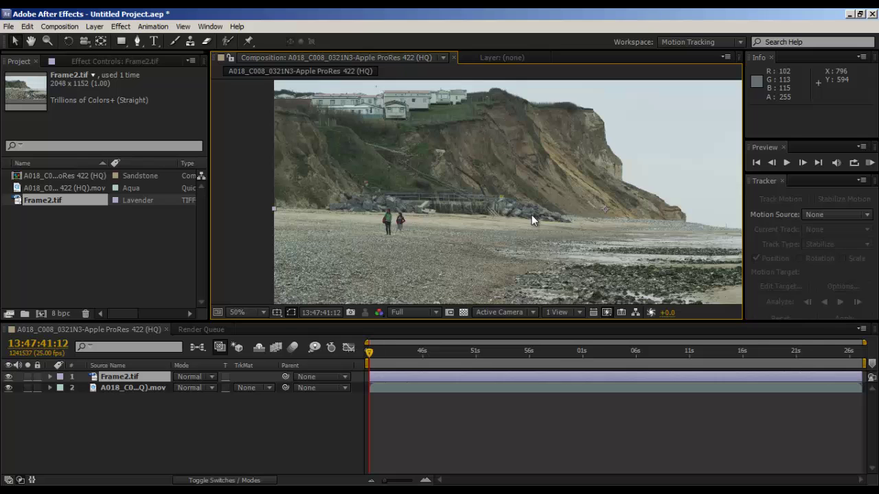
drag(531, 215, 546, 197)
scroll(543, 199, up, 2)
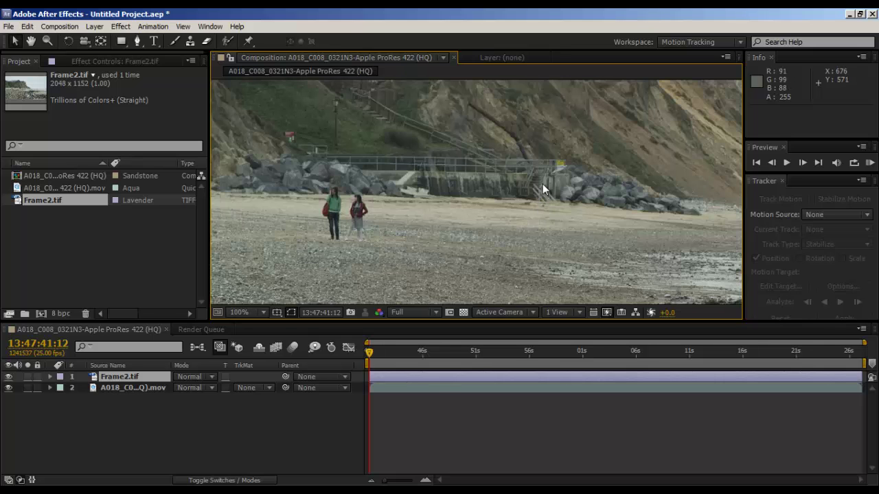
- Lower Frame2.tif opacity to 46% and zoom the view to 200%
click(164, 378)
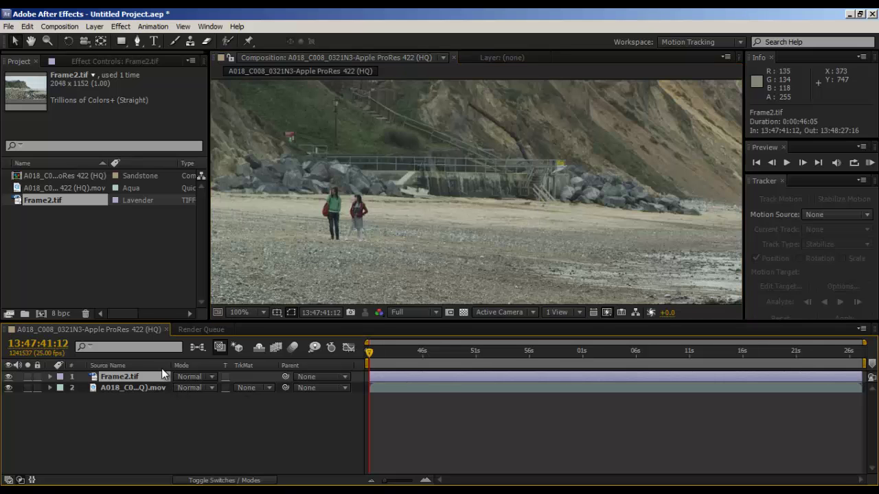
key(t)
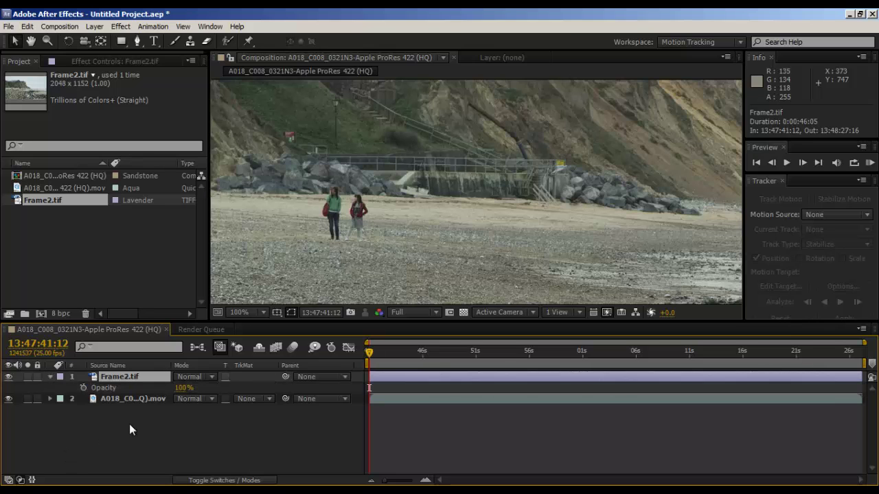
drag(177, 392, 144, 394)
key(period)
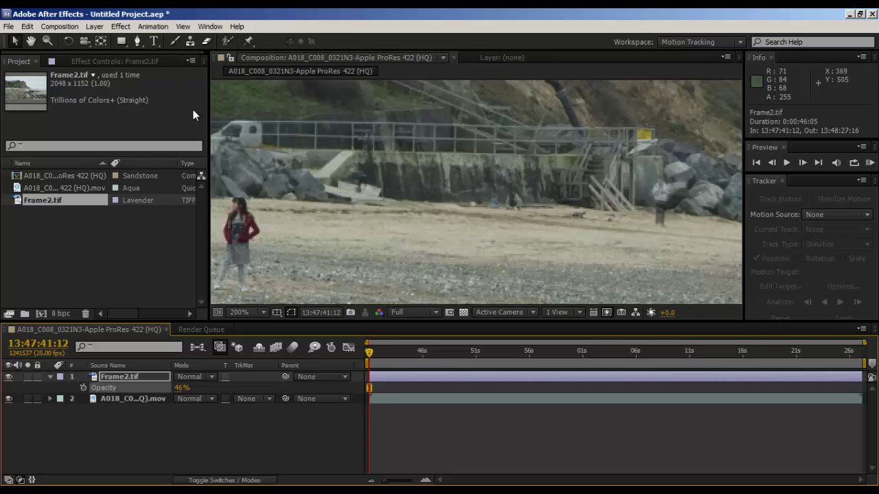
- Begin a Pen-tool mask on Frame2.tif above and around the rocks
click(122, 41)
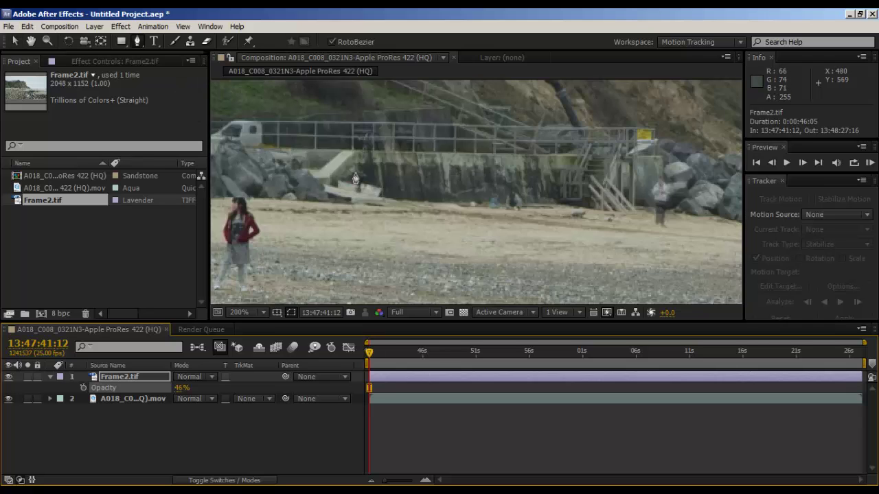
click(137, 40)
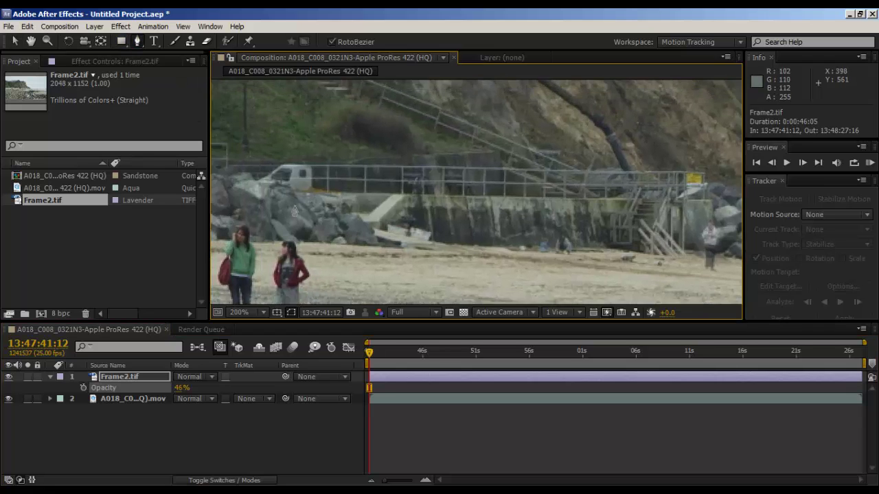
click(382, 136)
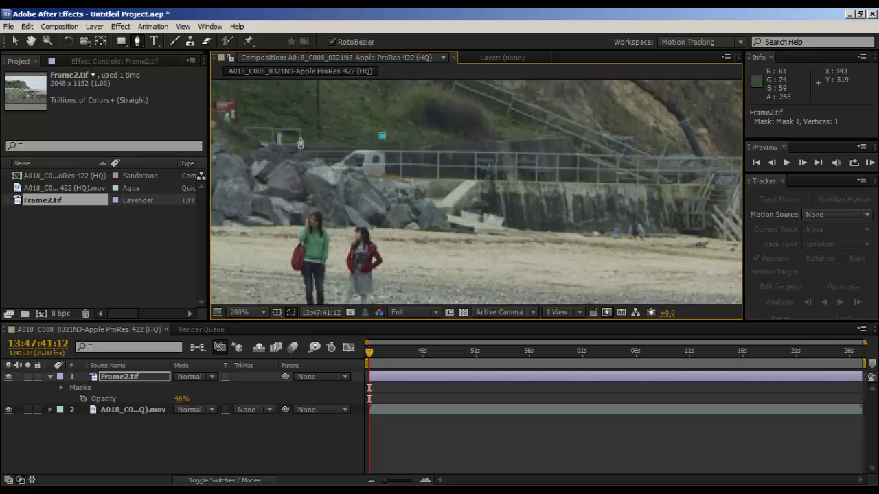
click(293, 136)
click(362, 196)
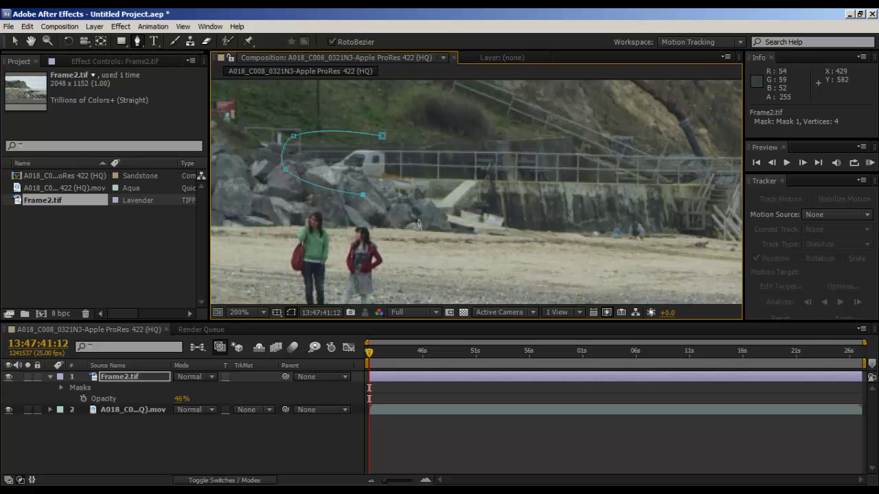
drag(444, 230, 375, 210)
click(375, 210)
- Extend the mask along the beach, up the rocks and railing, and close it
click(493, 232)
click(607, 238)
drag(578, 239, 385, 222)
click(546, 229)
click(551, 160)
click(520, 112)
drag(418, 107, 537, 138)
click(494, 131)
click(272, 131)
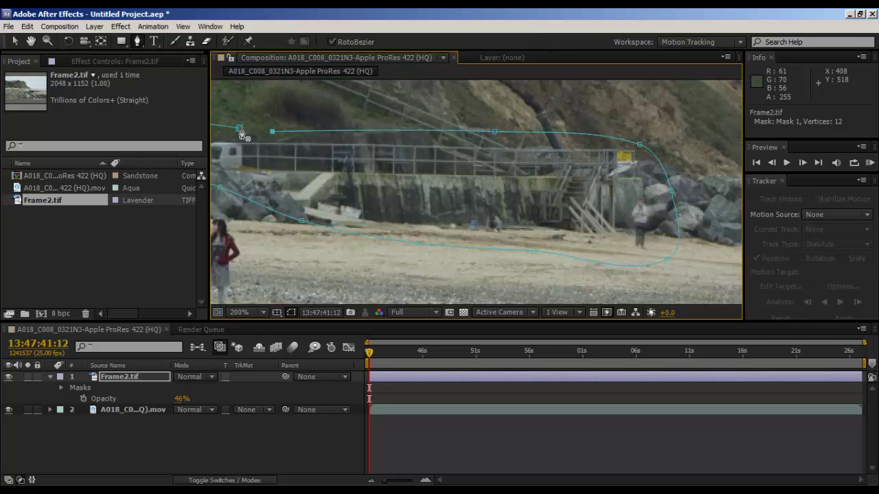
click(240, 129)
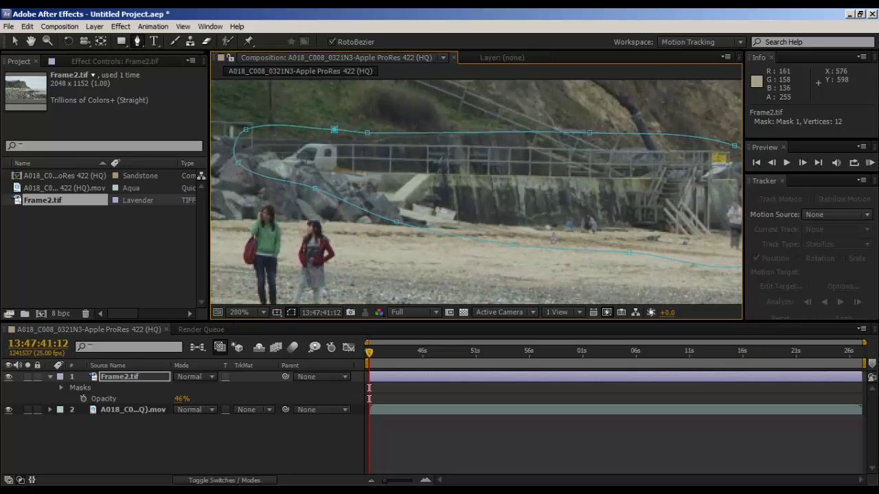
- Set Frame2.tif opacity back to 100% and deselect the layer
click(180, 398)
text(100)
key(Return)
click(317, 455)
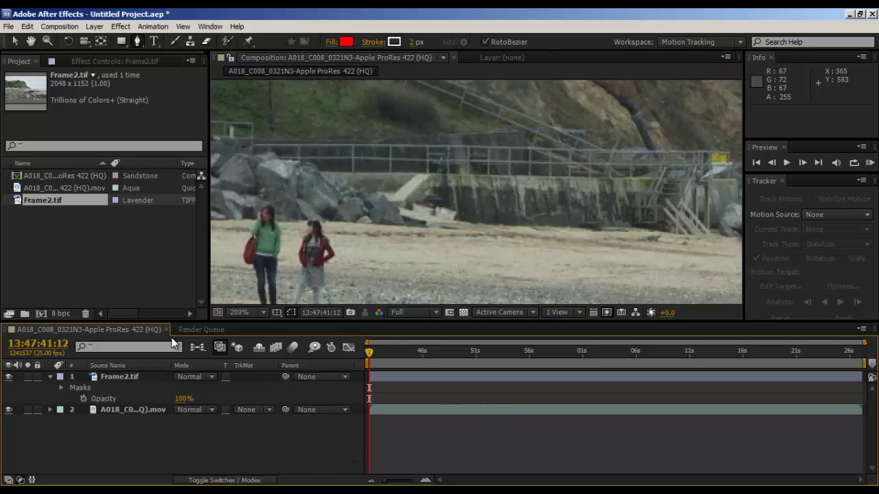
- Toggle the cleaned still's visibility to compare against the footage and preview the composition
click(8, 377)
click(8, 377)
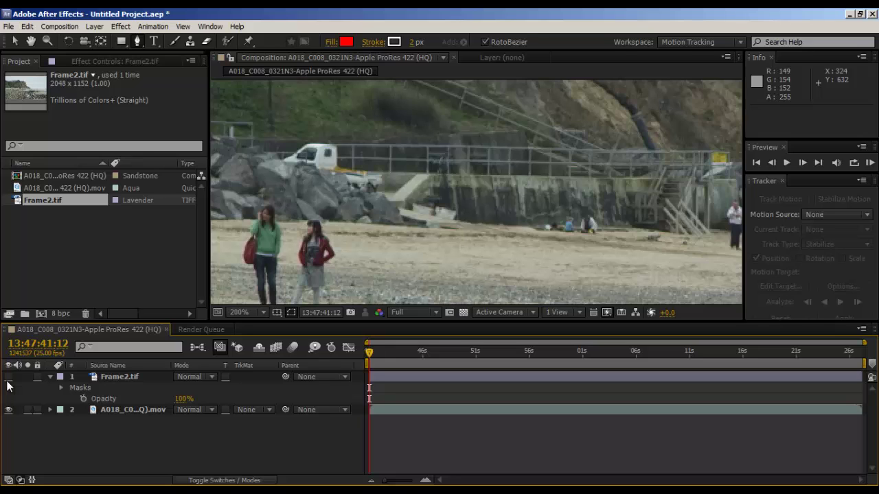
click(9, 377)
click(8, 377)
click(8, 377)
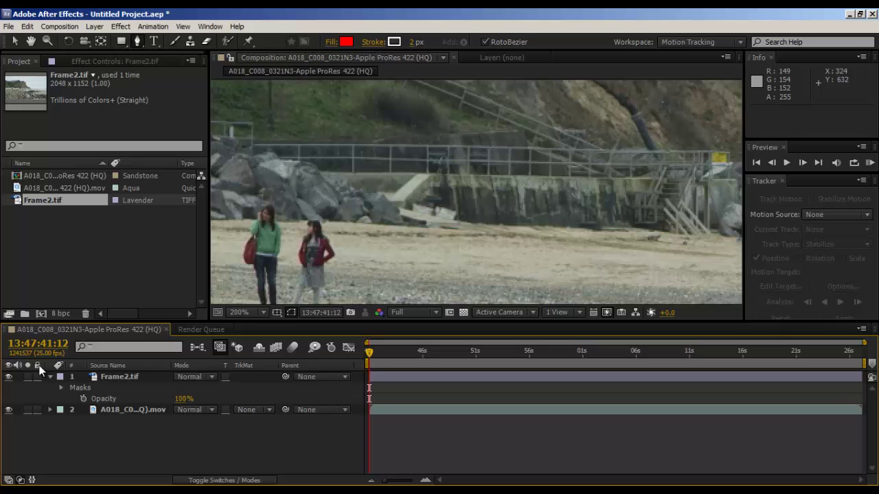
click(8, 377)
key(KP_0)
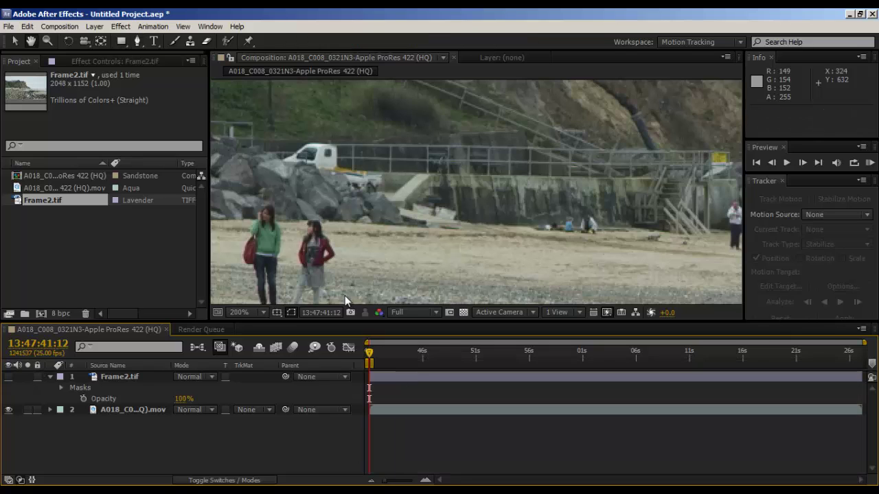
click(8, 377)
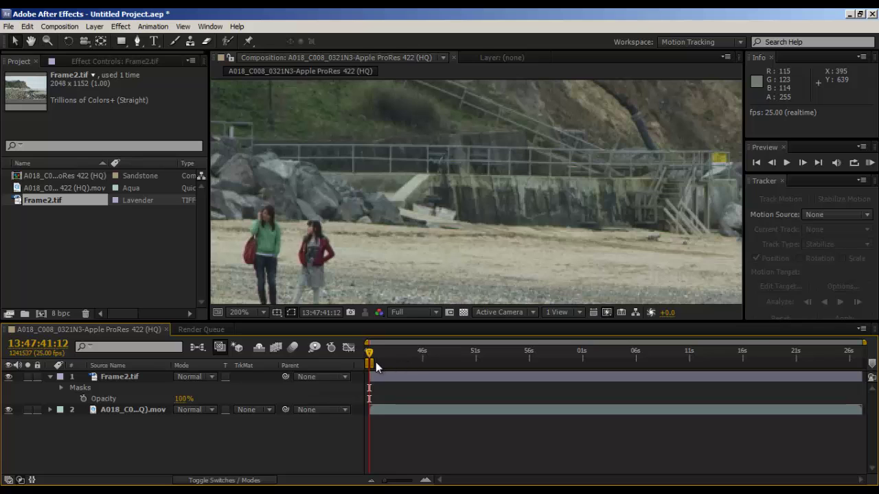
- Shorten the work area to the opening seconds, preview it, and return to its start
drag(371, 364, 424, 363)
key(KP_0)
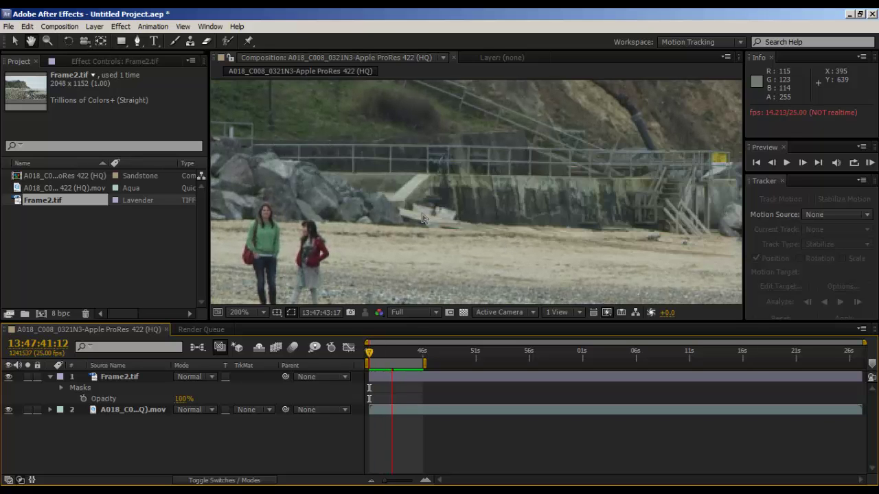
key(space)
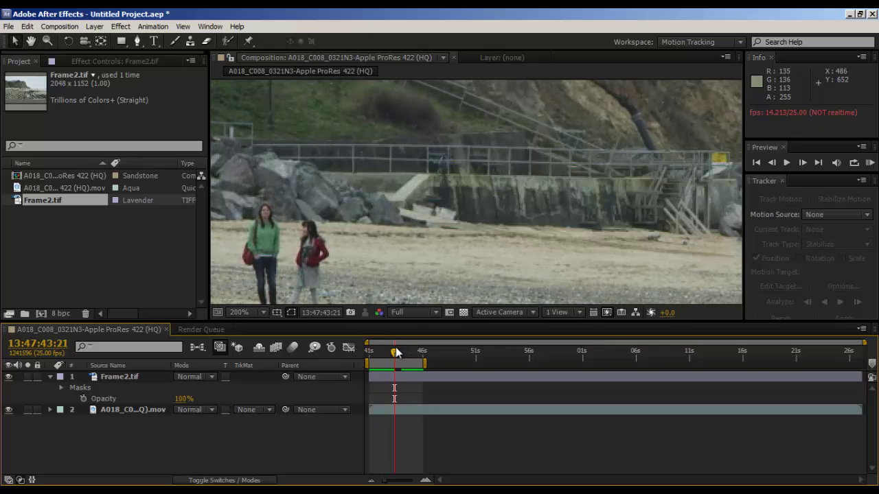
drag(395, 347, 351, 356)
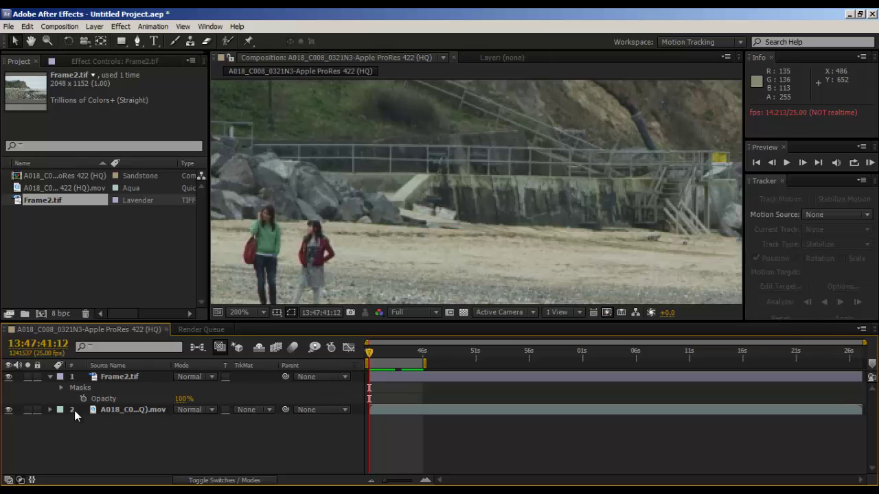
- Start a Position and Rotation motion track on the beach footage layer
click(135, 410)
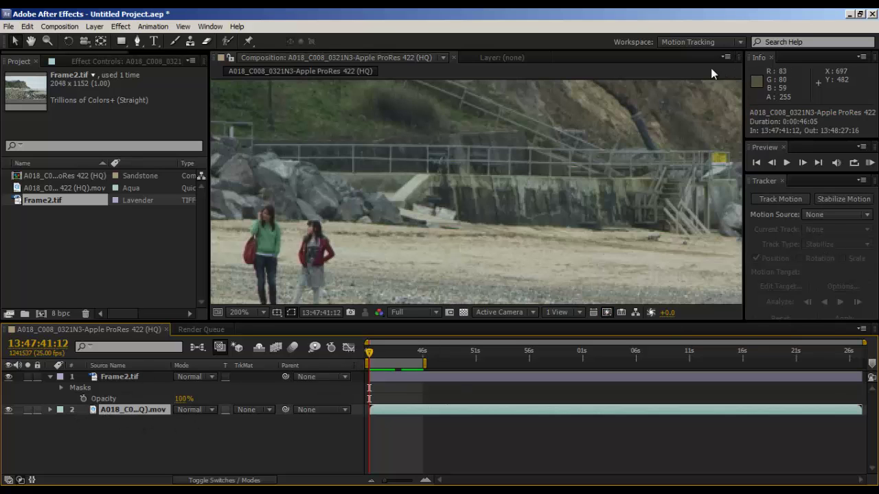
click(717, 41)
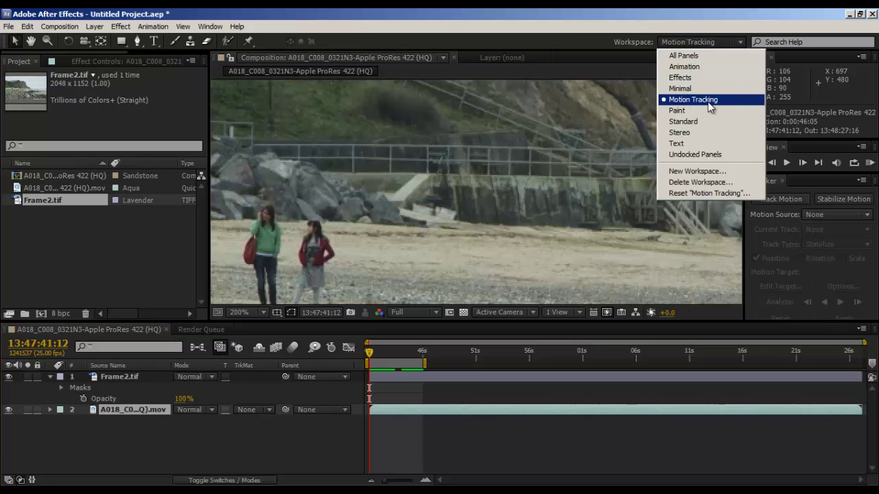
click(858, 101)
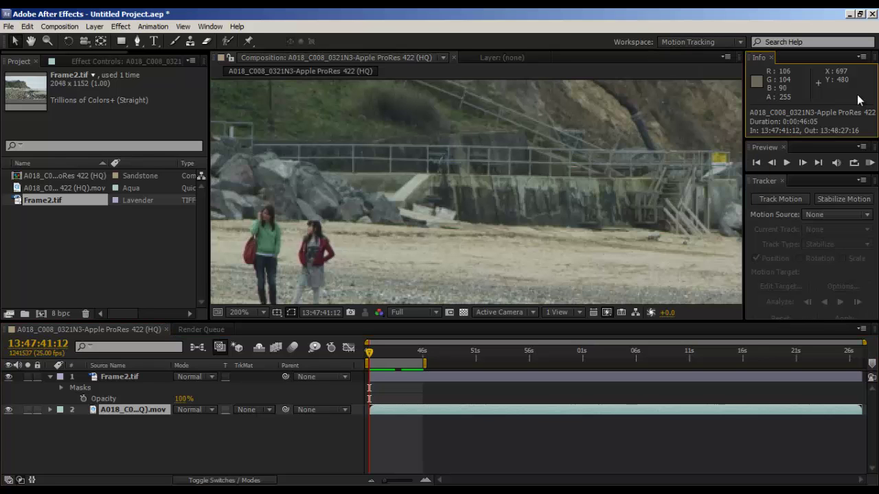
click(771, 198)
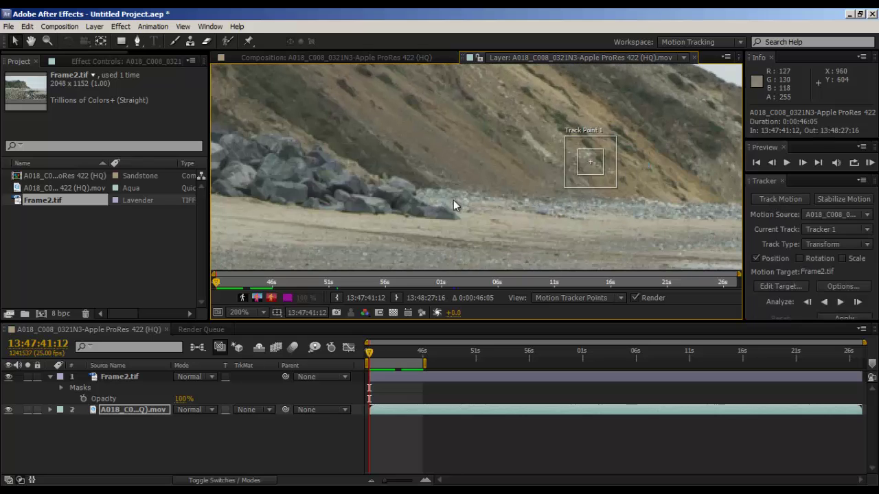
click(799, 258)
- Place Track Point 2 on the railing with a larger search region and Track Point 1 on the rocks
drag(540, 193, 364, 179)
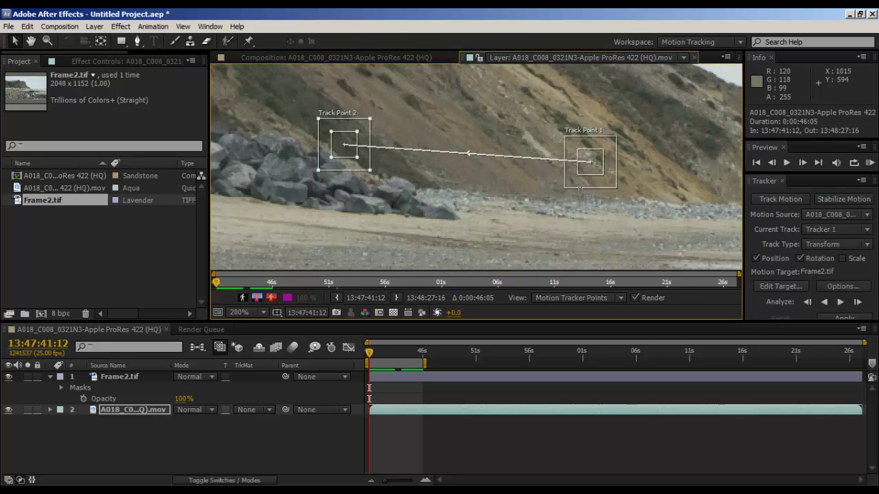
scroll(618, 206, down, 3)
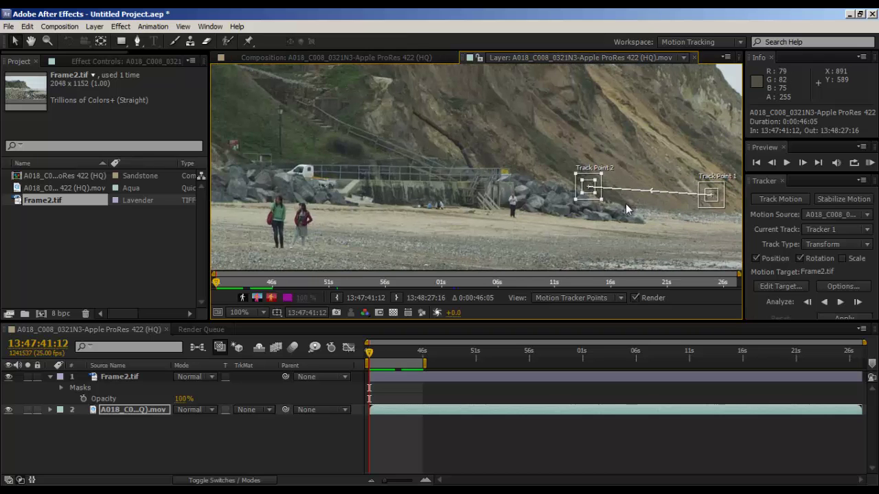
drag(583, 199, 309, 183)
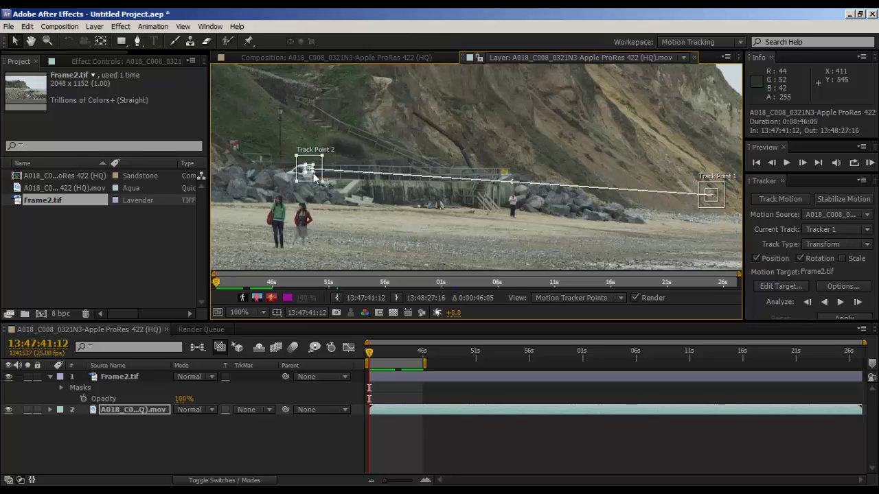
drag(313, 177, 341, 186)
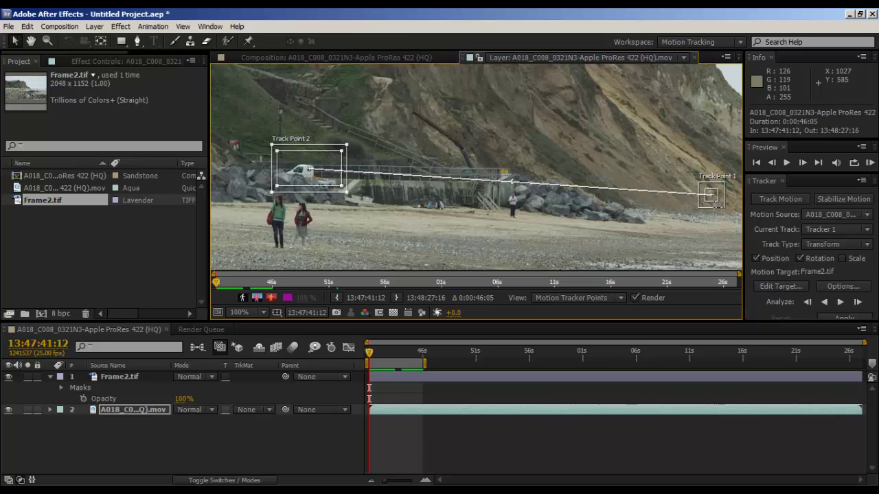
drag(712, 206, 572, 186)
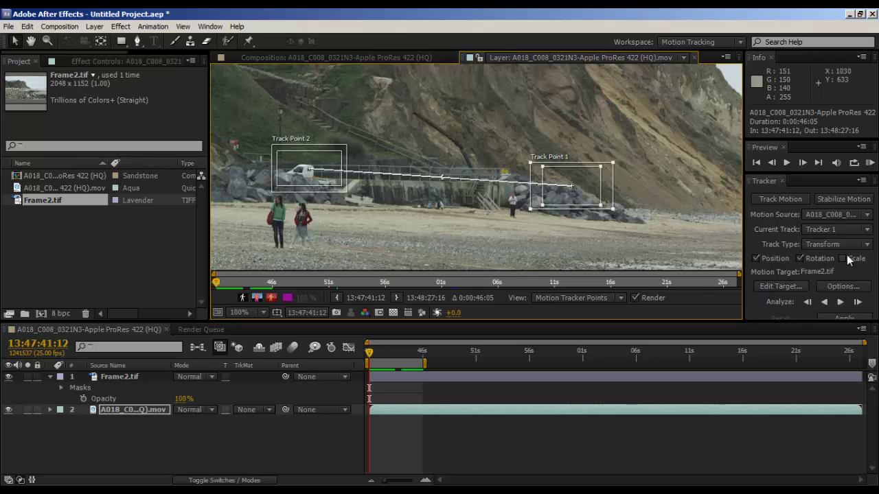
- Run a trial track over the opening seconds, play it back, and widen Track Point 2's search area
click(840, 301)
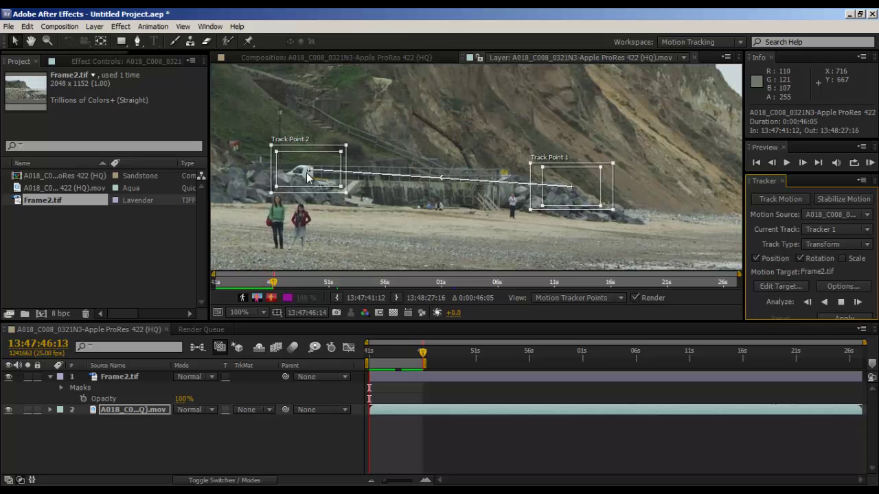
click(839, 302)
key(Home)
key(space)
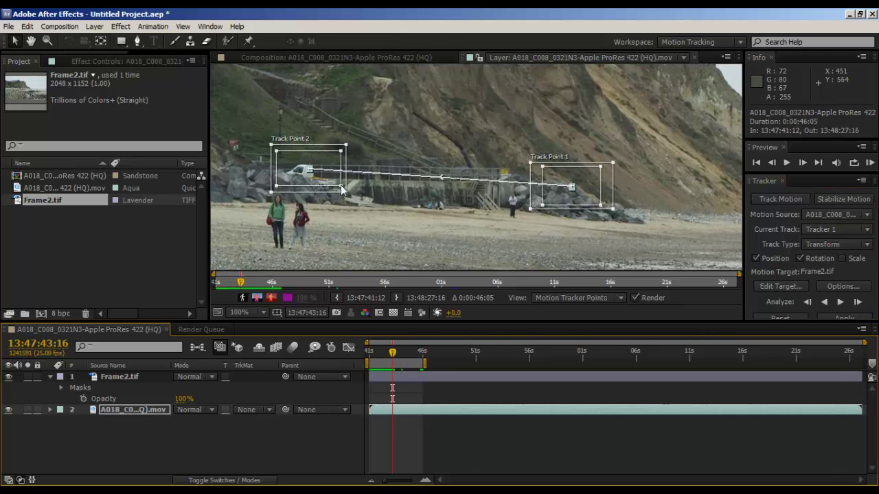
mouse_move(346, 192)
mouse_down()
mouse_move(363, 201)
mouse_move(345, 189)
mouse_up()
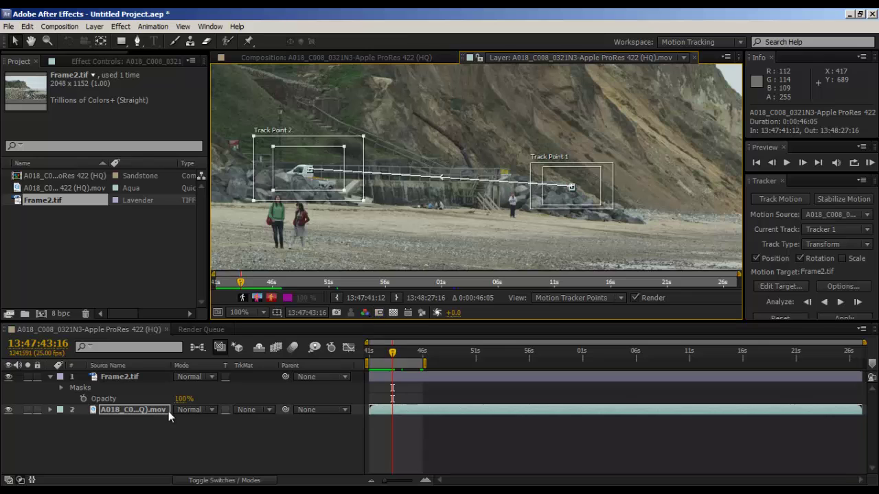
- Reset the tracker, place Track Point 1 on the rocks by the van, Track Point 2 on the right-hand rocks, and shrink its feature box
click(796, 319)
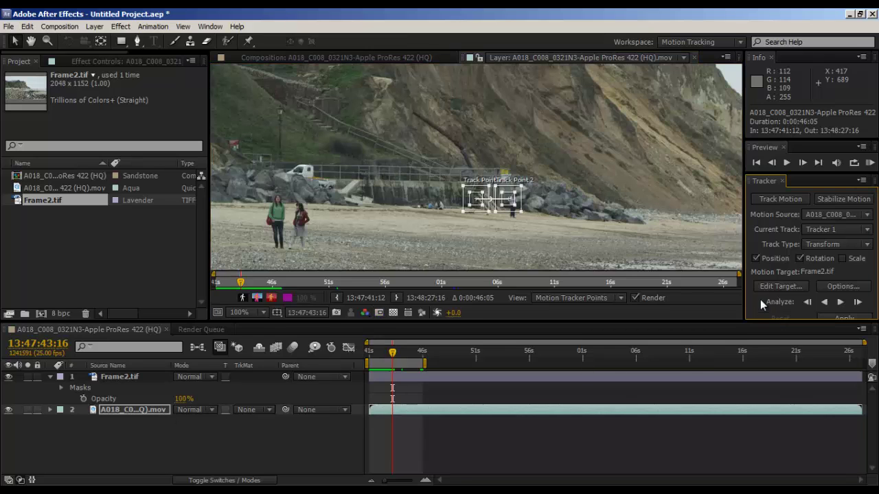
drag(486, 206, 355, 198)
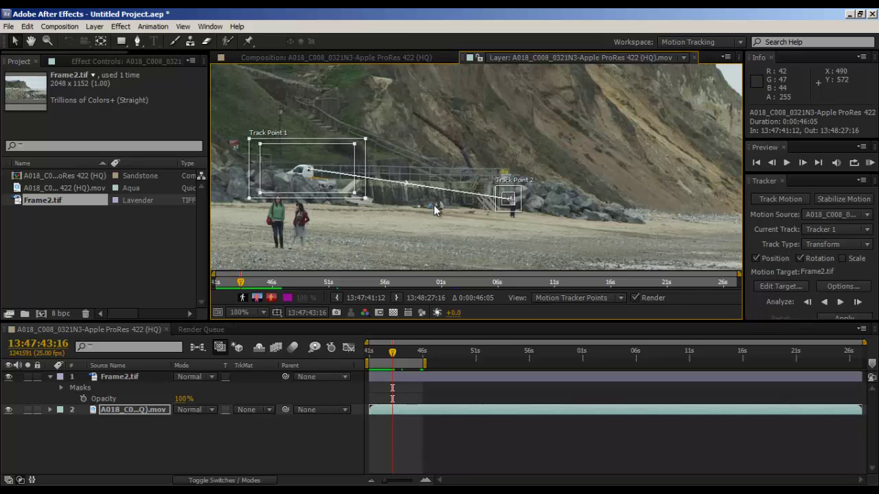
mouse_move(509, 213)
mouse_down()
mouse_move(559, 199)
mouse_move(518, 211)
mouse_move(521, 203)
mouse_up()
click(304, 408)
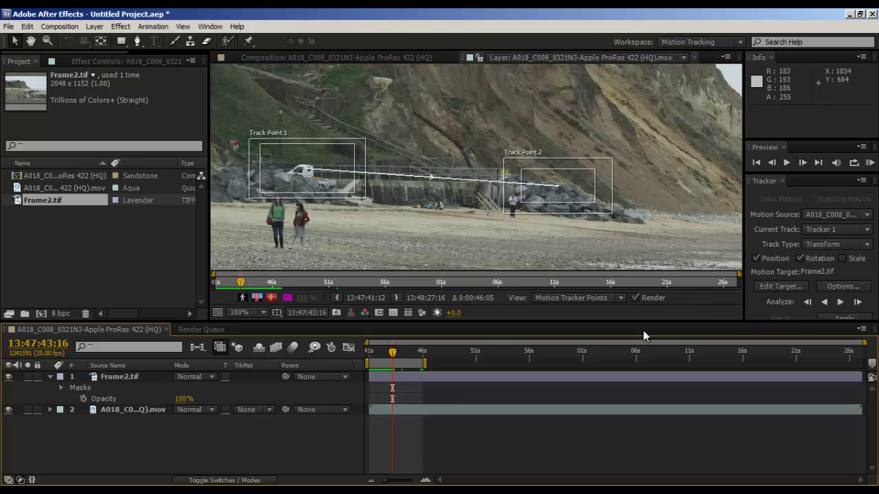
- Analyse the track forward from the work-area start, then scrub back to review both tracked paths
drag(406, 360, 337, 357)
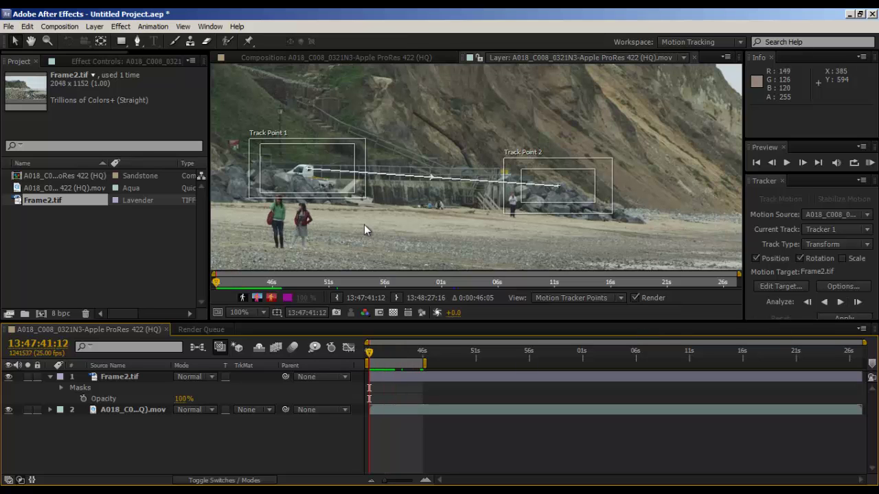
click(841, 303)
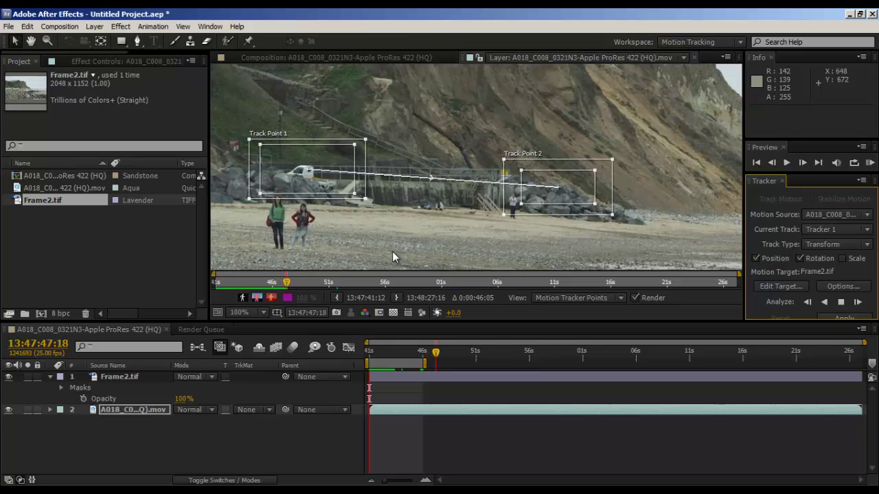
click(840, 302)
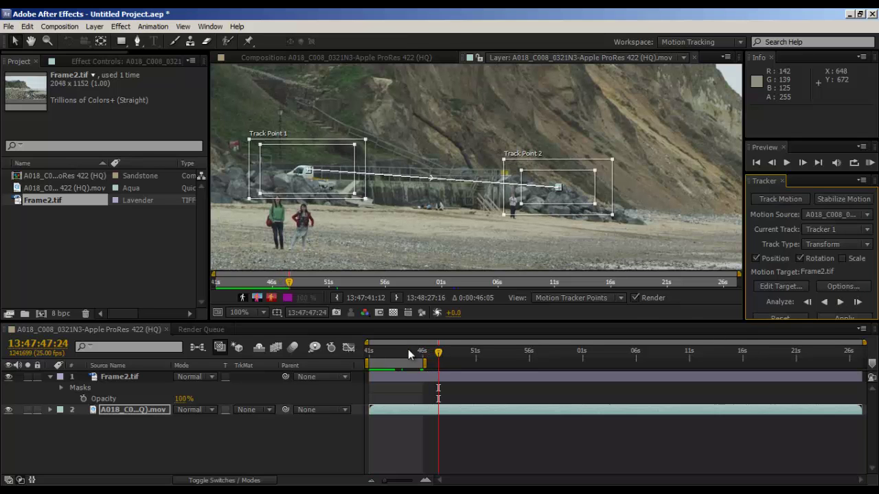
drag(418, 356, 369, 357)
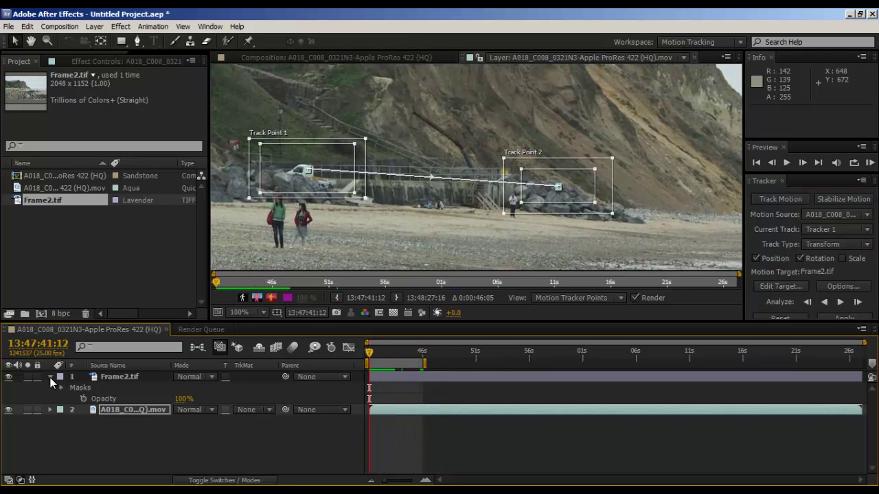
click(50, 378)
click(136, 422)
- Add a new Null Object layer, Null 1, to the composition
right_click(136, 422)
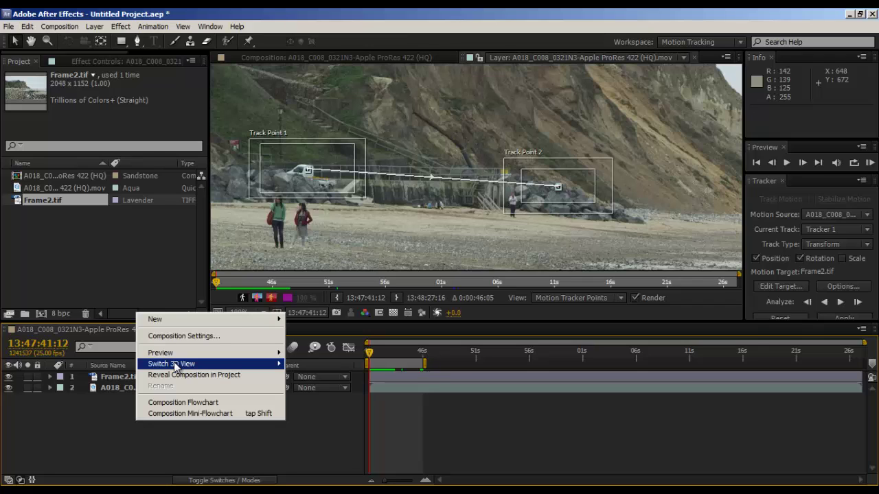
mouse_move(211, 321)
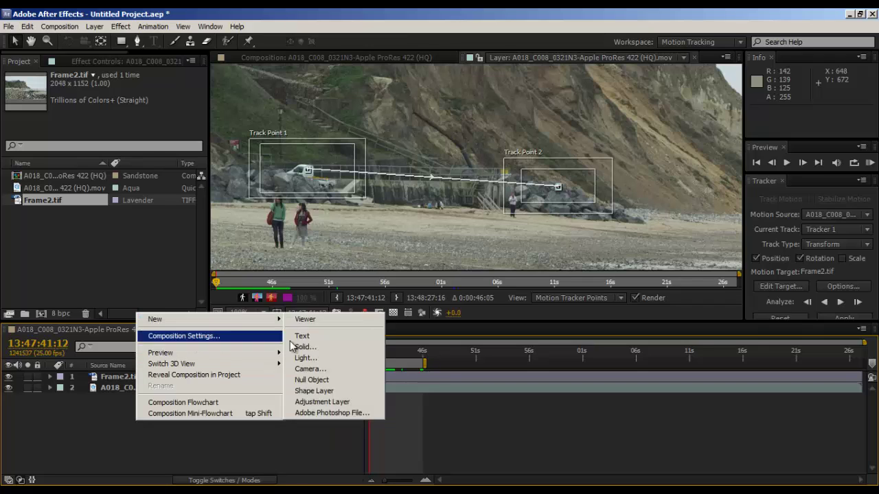
click(341, 381)
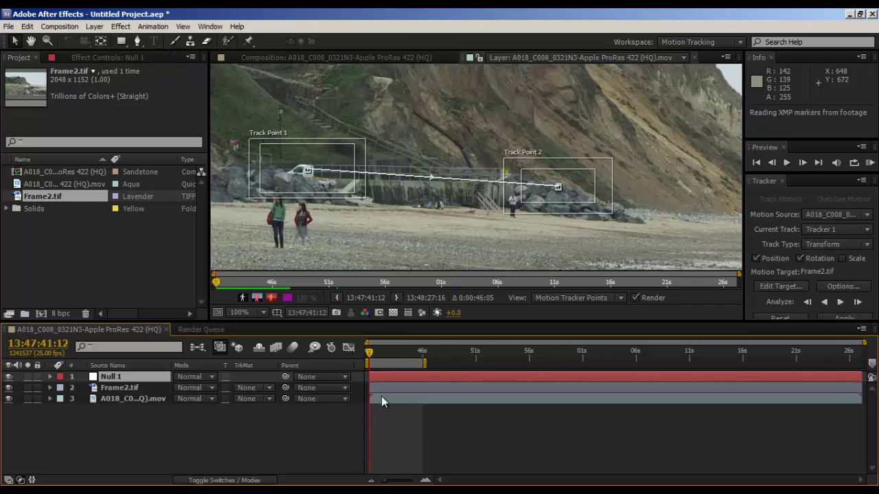
- Target Null 1 with the tracker, apply the position and rotation data, and play it back
click(785, 290)
click(456, 237)
click(454, 247)
click(460, 289)
drag(822, 323, 824, 334)
click(840, 318)
click(424, 266)
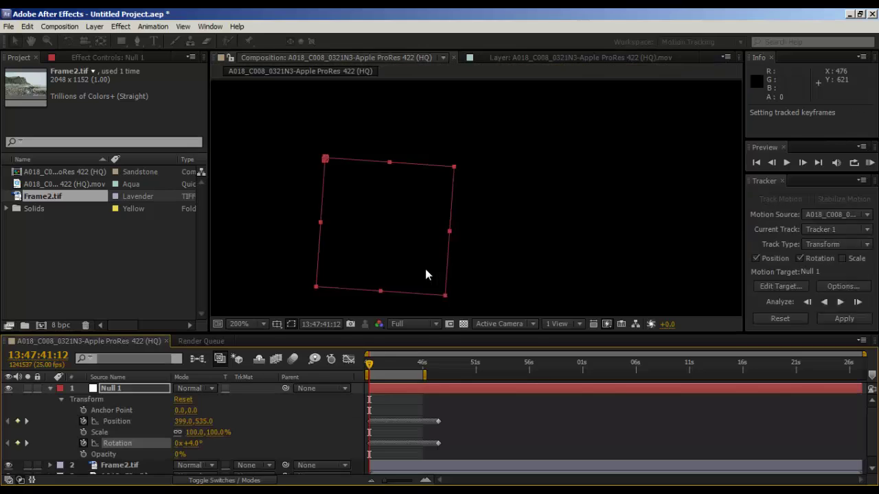
key(space)
- Zoom the timeline to the work area and collapse Null 1's properties
right_click(399, 384)
click(426, 408)
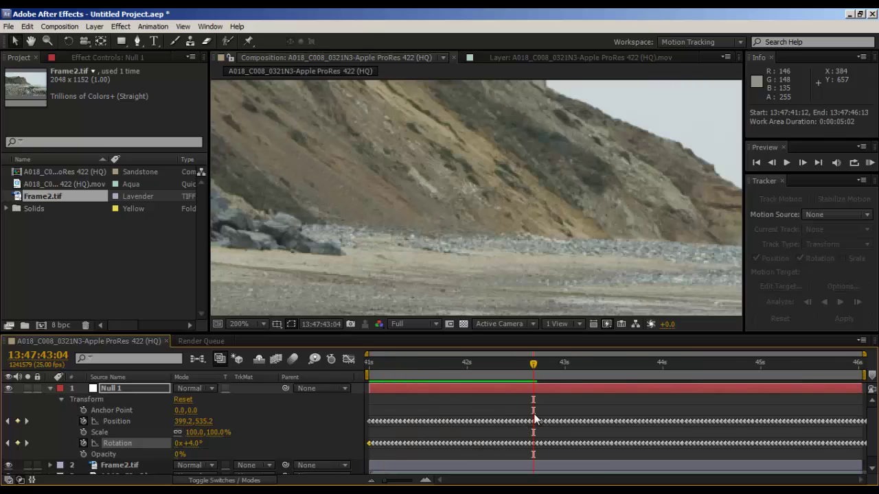
click(48, 388)
scroll(479, 244, down, 1)
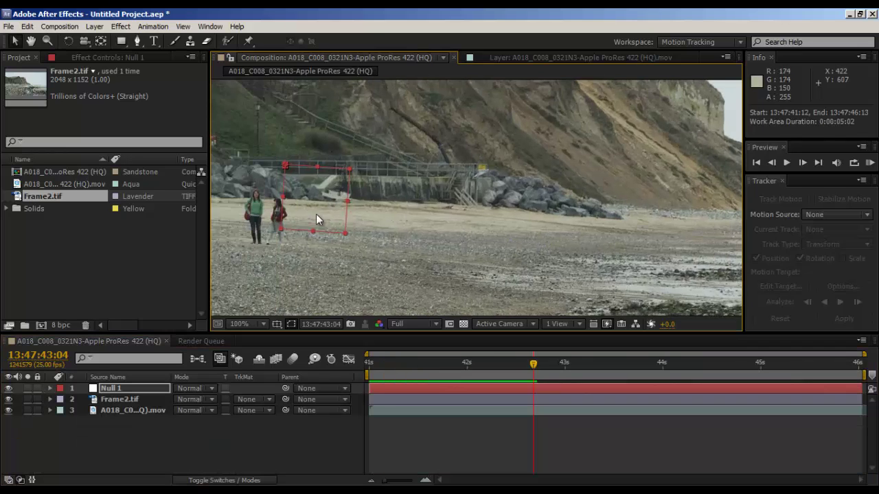
- Parent Frame2.tif to Null 1 with the pick whip and RAM-preview from the work-area start
drag(286, 399, 113, 386)
drag(536, 399, 478, 384)
key(KP_0)
click(241, 466)
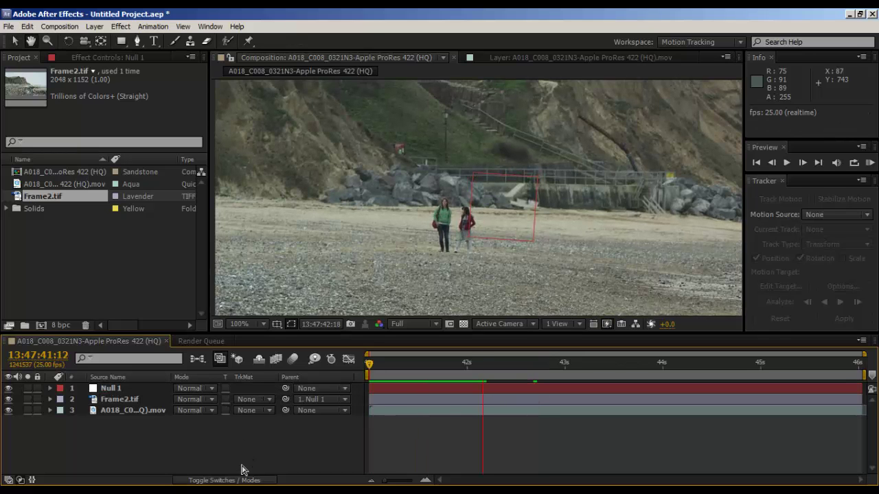
key(period)
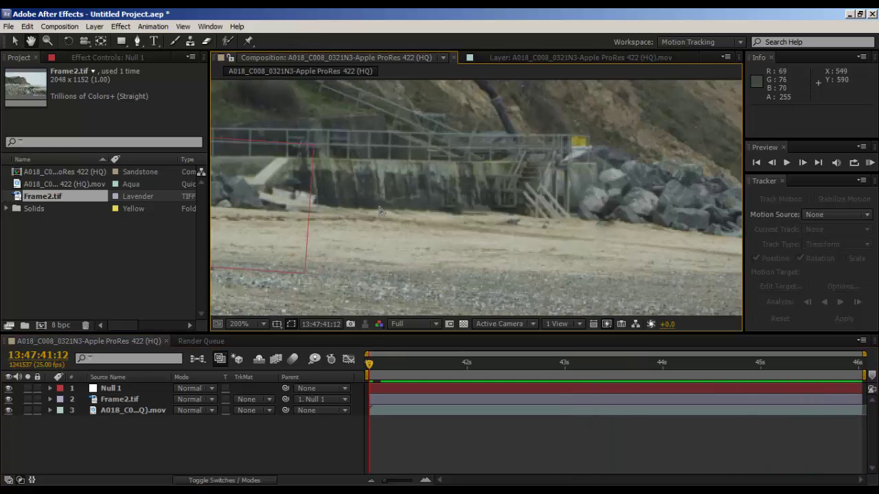
key(space)
key(space)
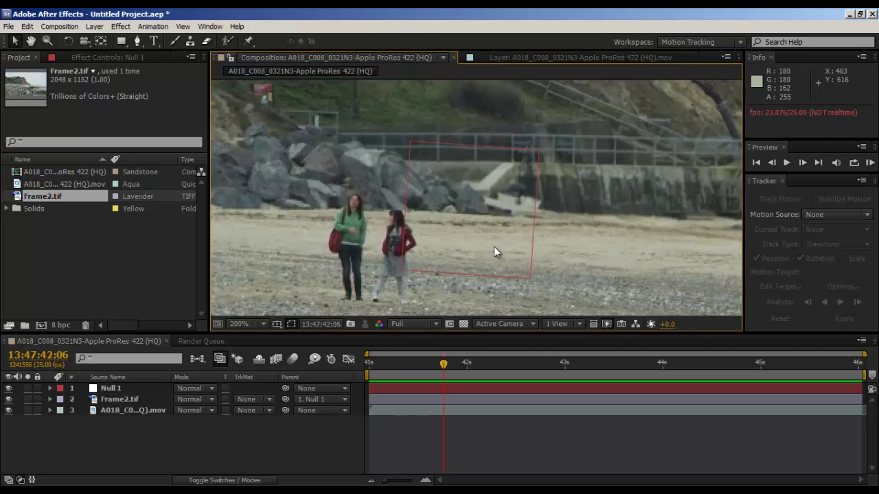
scroll(493, 247, up, 3)
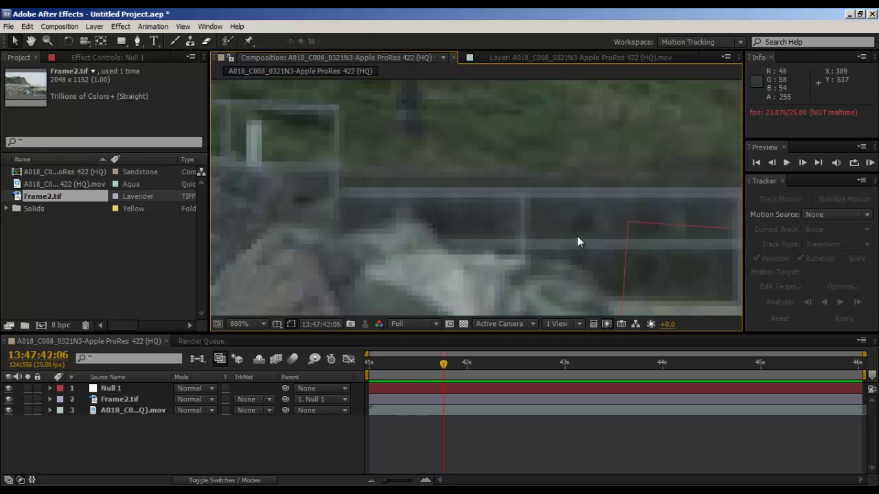
key(space)
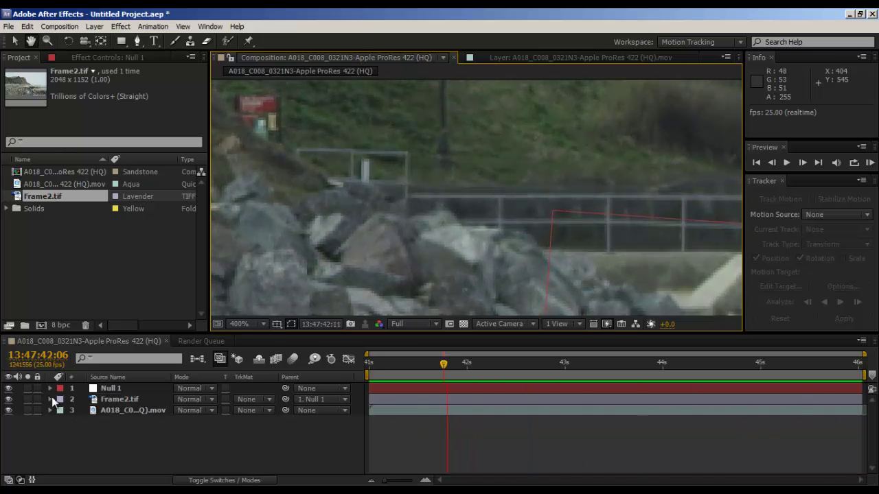
key(space)
key(space)
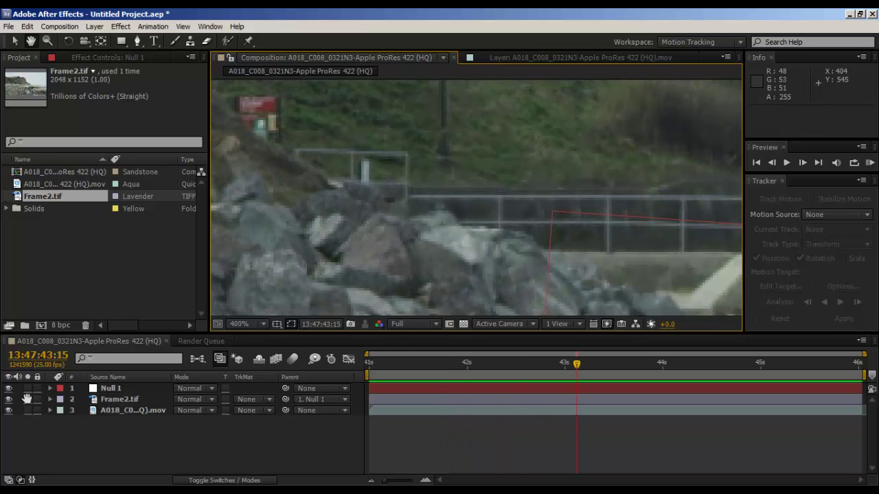
click(28, 399)
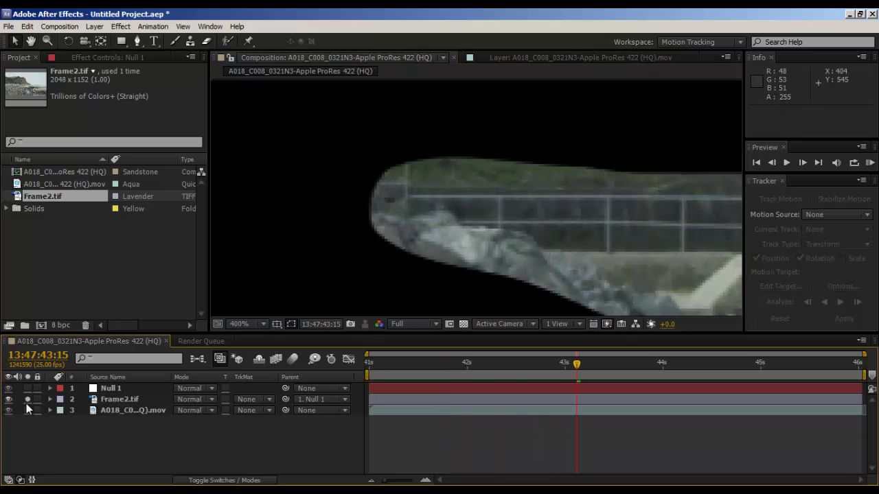
key(space)
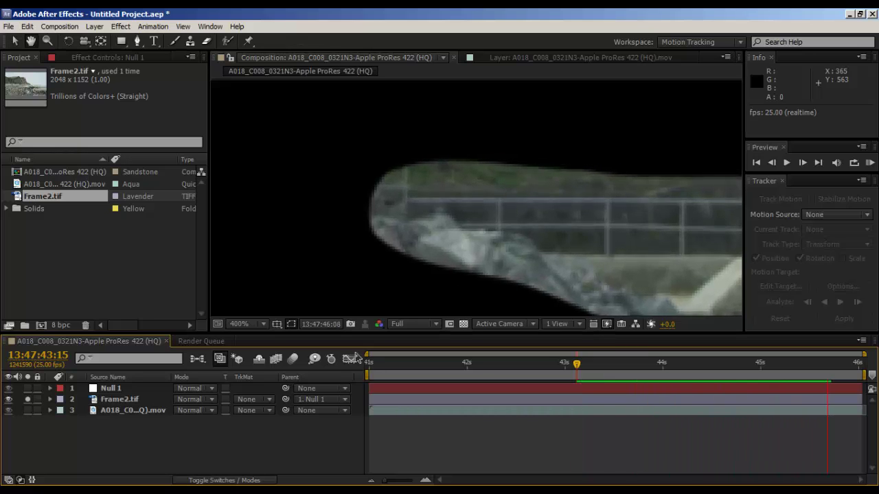
click(28, 399)
- Apply Effect > Noise & Grain > Noise to Frame2.tif with Amount of Noise set to 4.5%
click(120, 404)
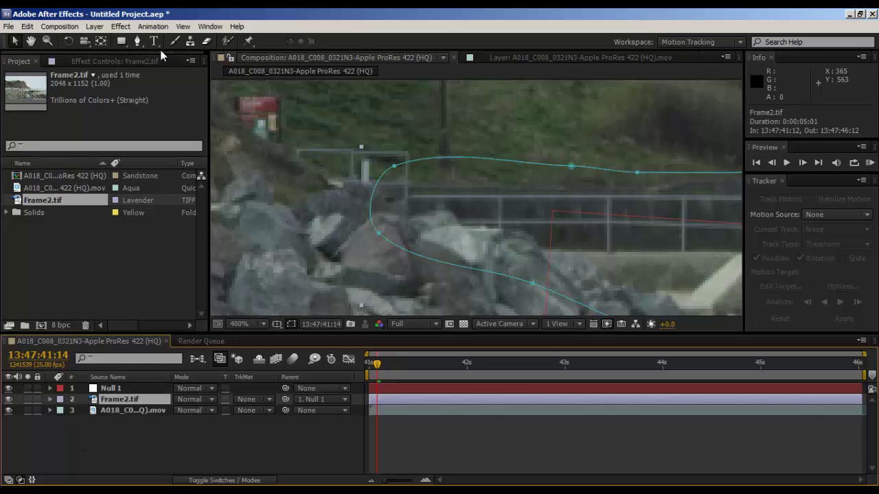
click(122, 26)
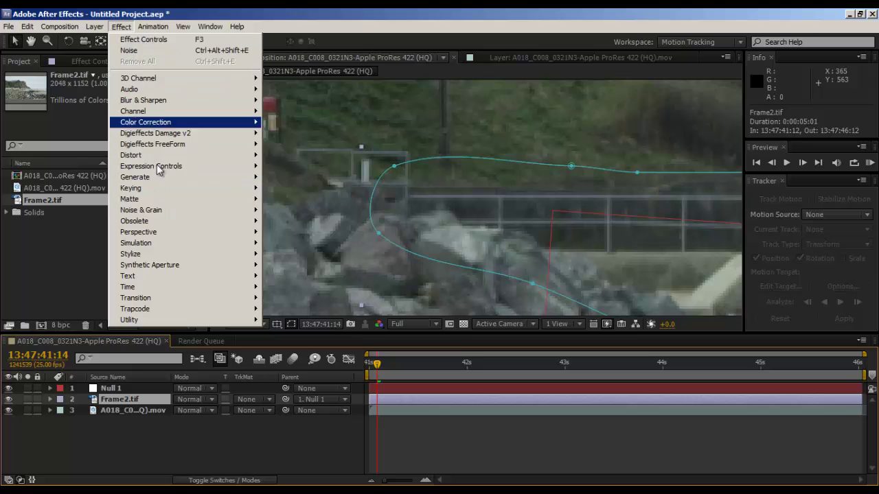
mouse_move(168, 210)
click(292, 265)
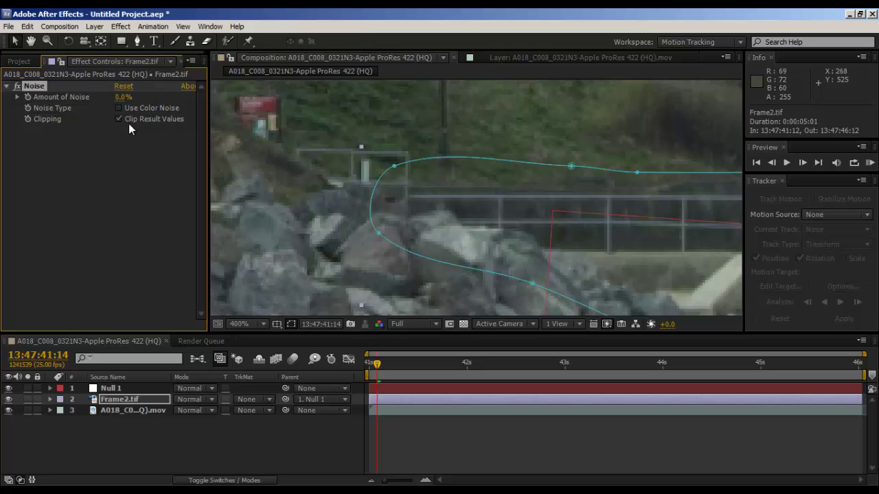
click(120, 98)
text(4.5)
key(Return)
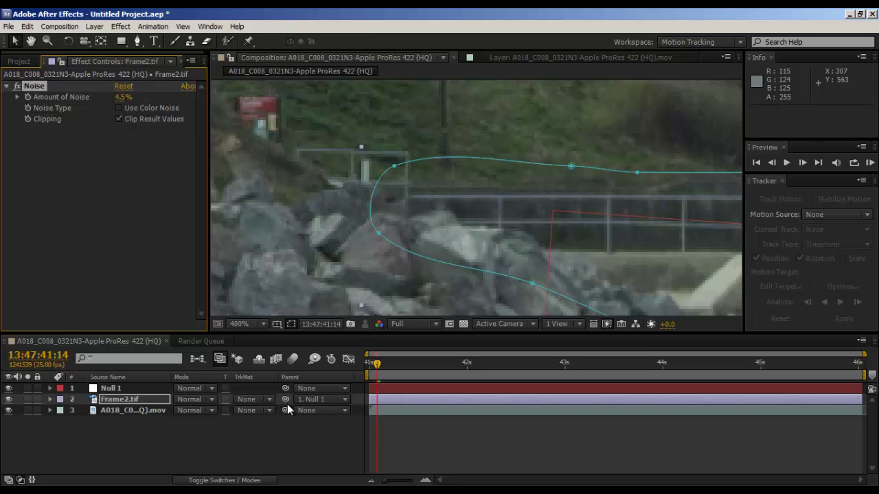
click(274, 439)
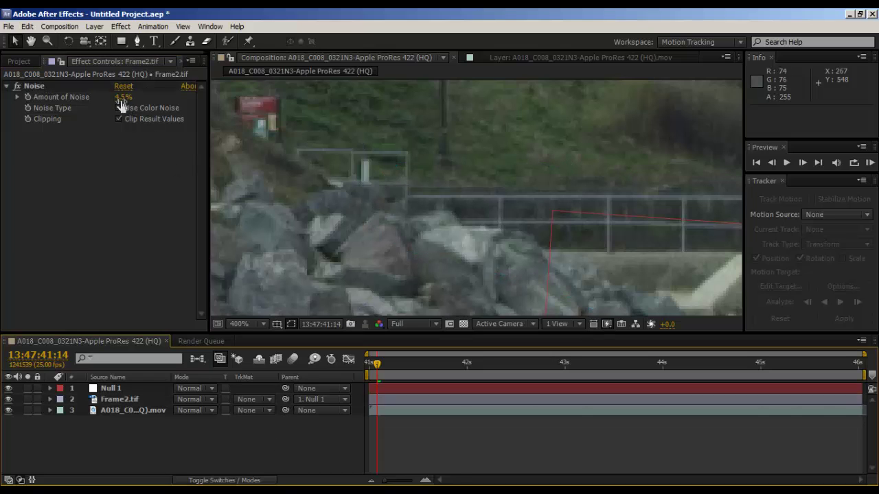
- Scrub the noise amount up to 16.5%, then reopen Tut.aep from Open Recent Projects
drag(120, 102, 299, 108)
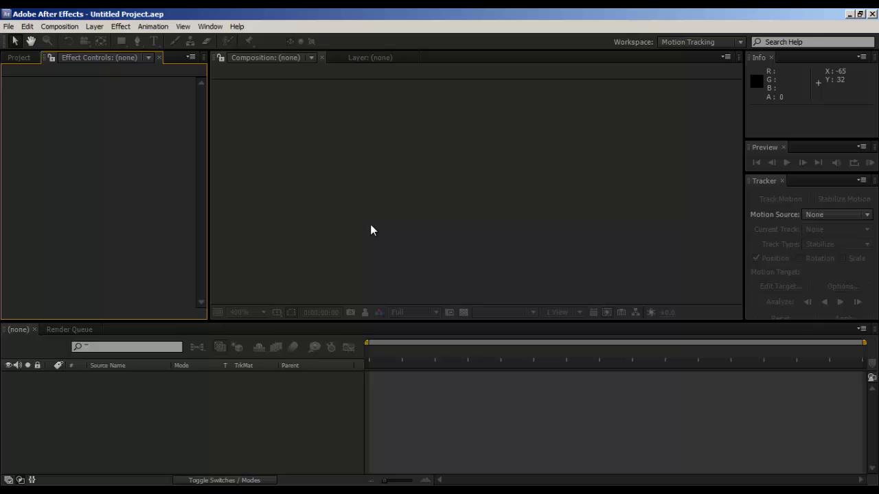
click(9, 27)
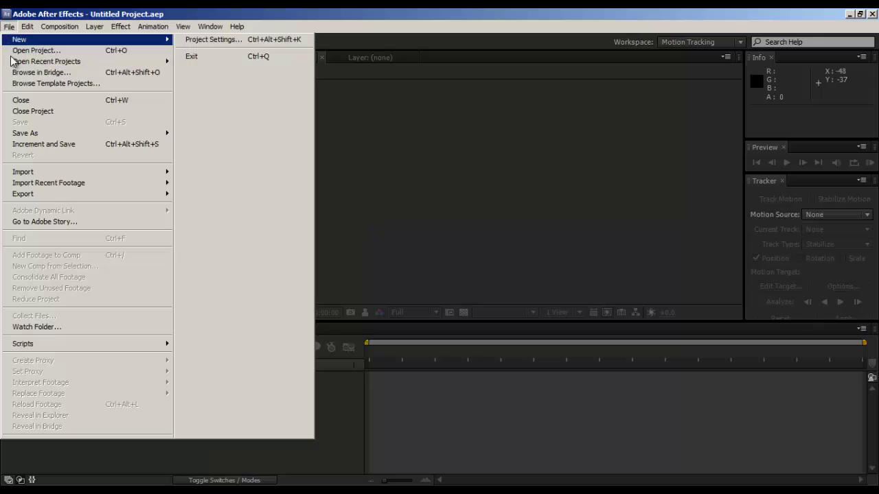
mouse_move(132, 62)
click(370, 61)
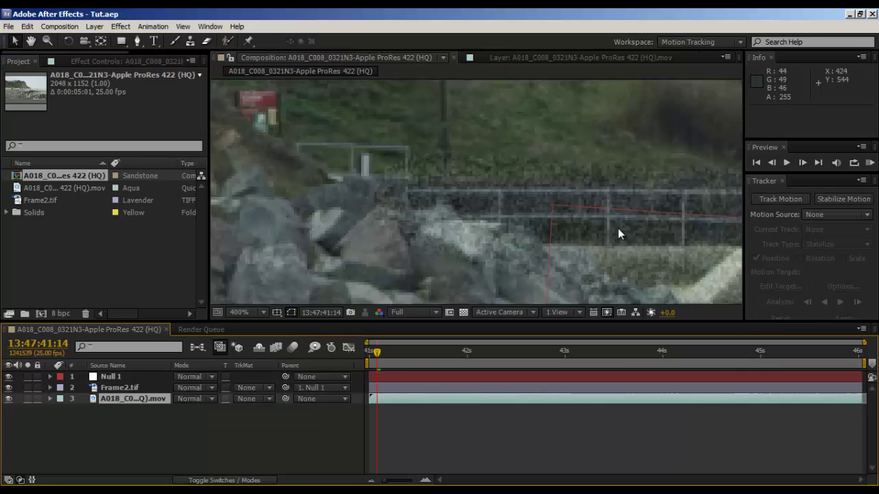
- Play the composition, then set Frame2.tif's Amount of Noise back to 4.5%
click(424, 377)
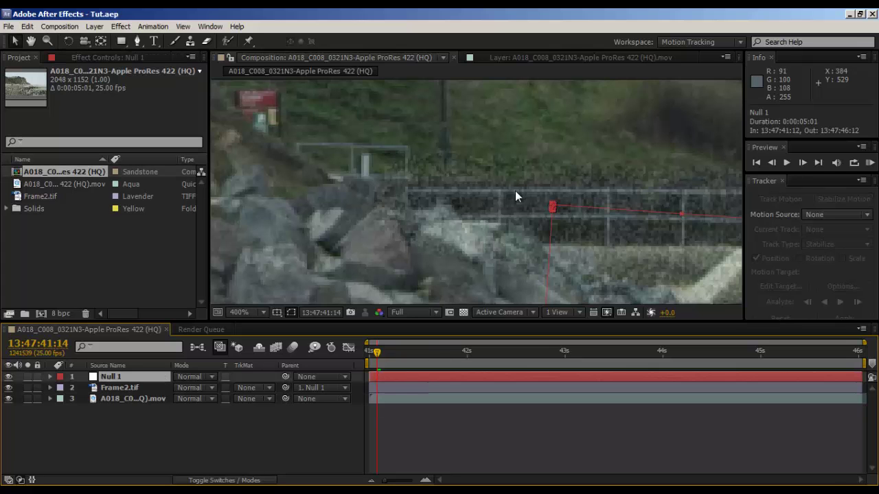
key(space)
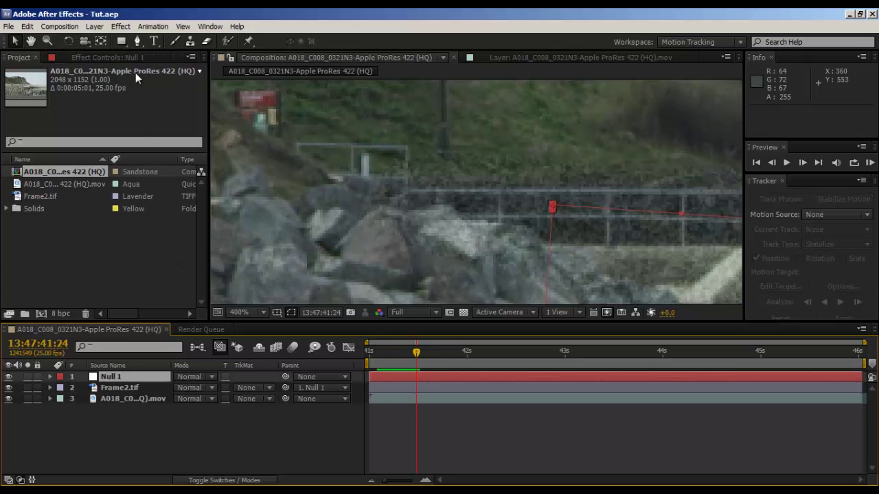
click(147, 389)
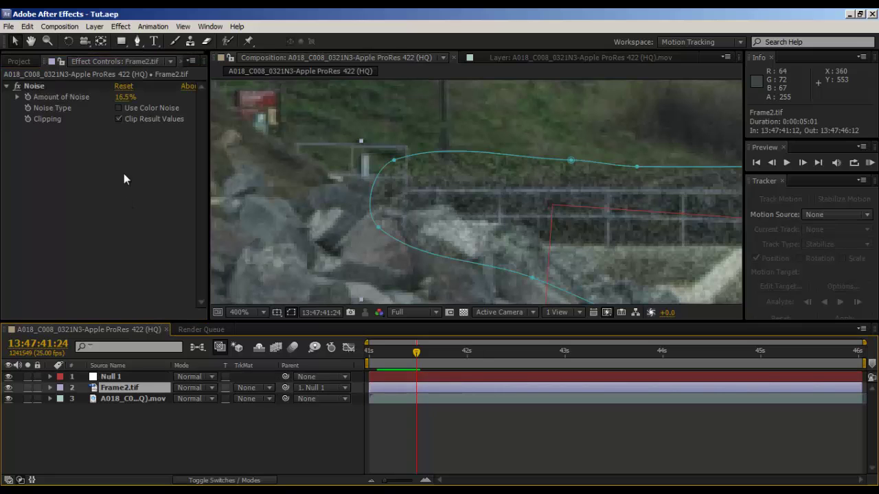
click(125, 97)
text(4.5)
key(Return)
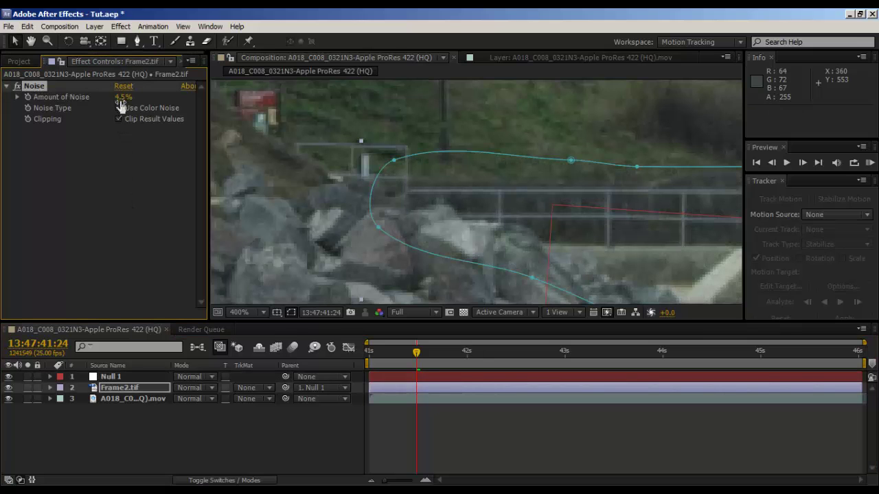
click(206, 426)
- Zoom and pan the viewer to frame the whole beach shot, then RAM-preview it
scroll(463, 303, down, 1)
drag(511, 277, 313, 220)
scroll(315, 221, down, 1)
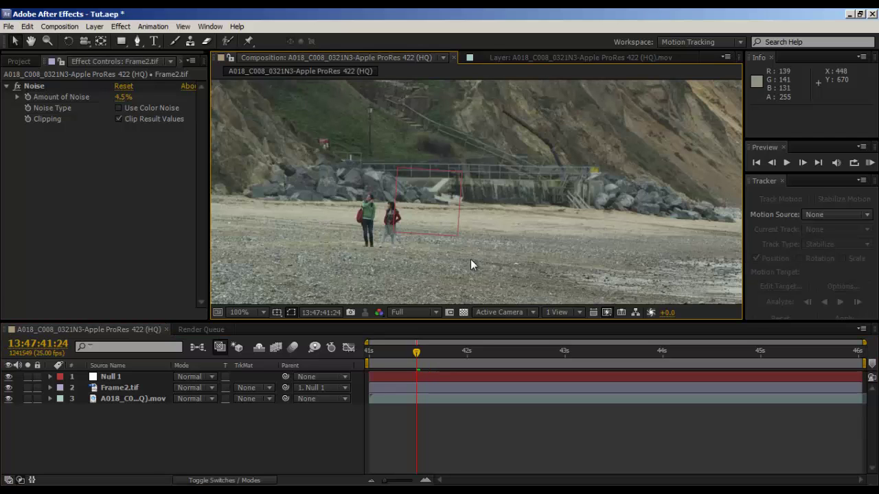
drag(470, 259, 449, 258)
key(space)
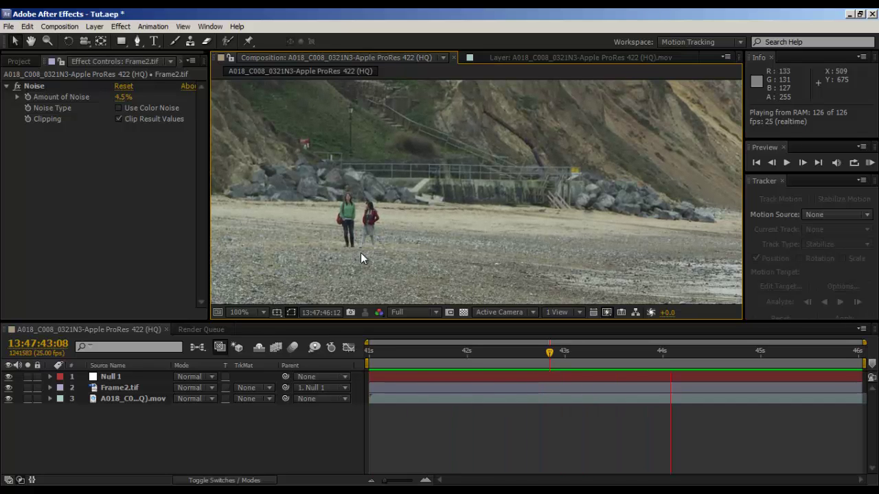
key(space)
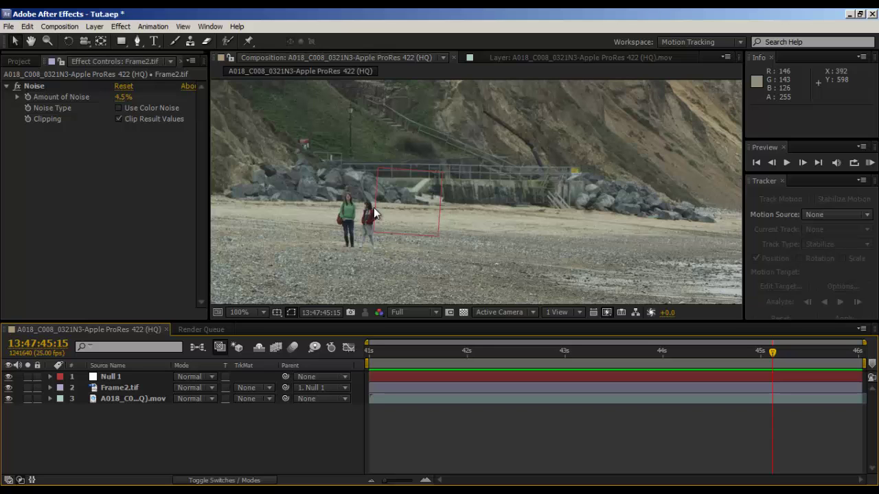
drag(619, 184, 427, 201)
scroll(534, 188, down, 2)
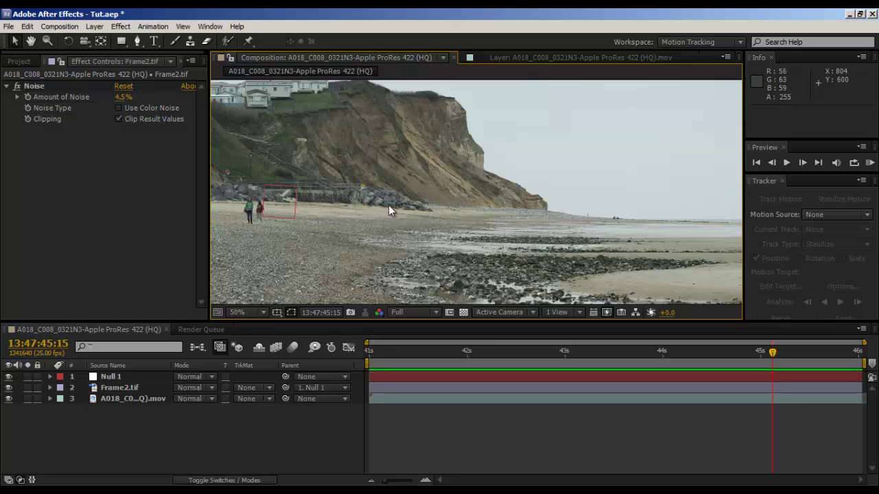
click(335, 410)
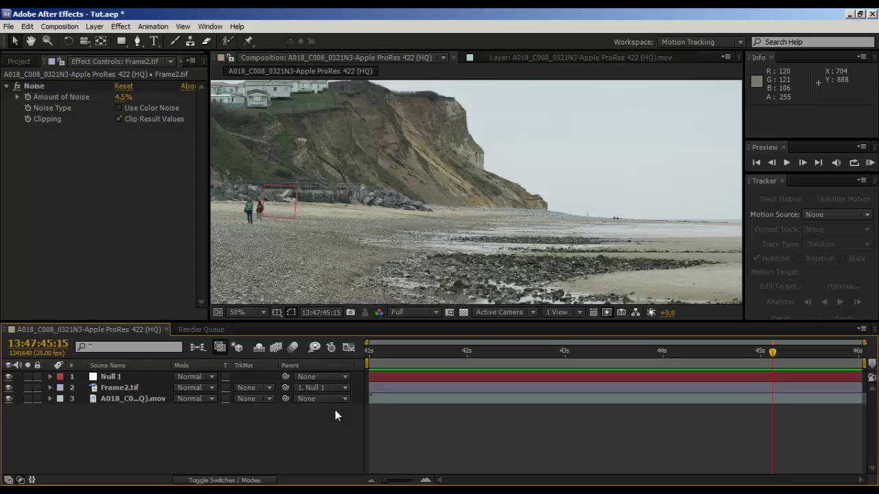
drag(631, 170, 492, 90)
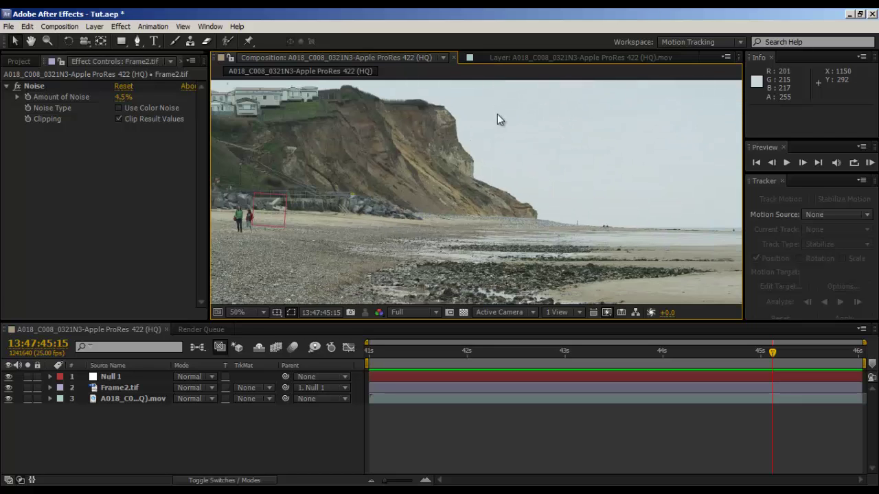